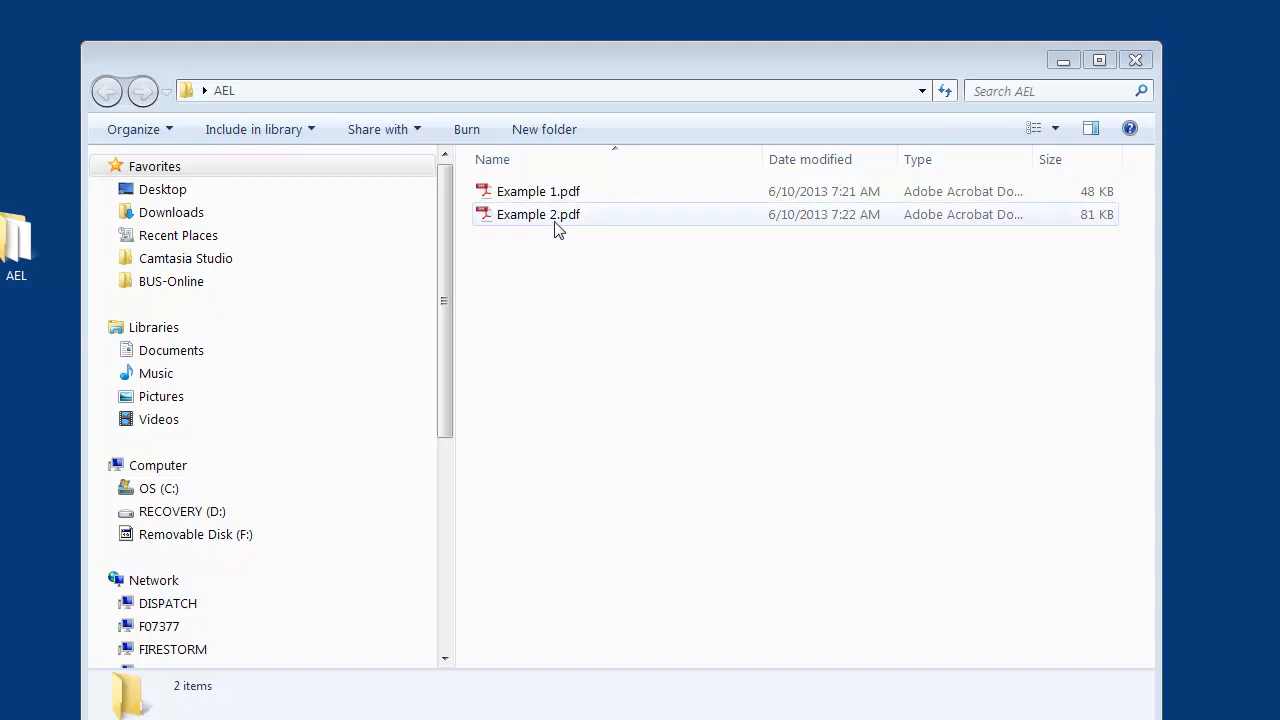
# Step: Open Example 1.pdf in Adobe Acrobat and start the Make Accessible action on it
pyautogui.doubleClick(549, 193)
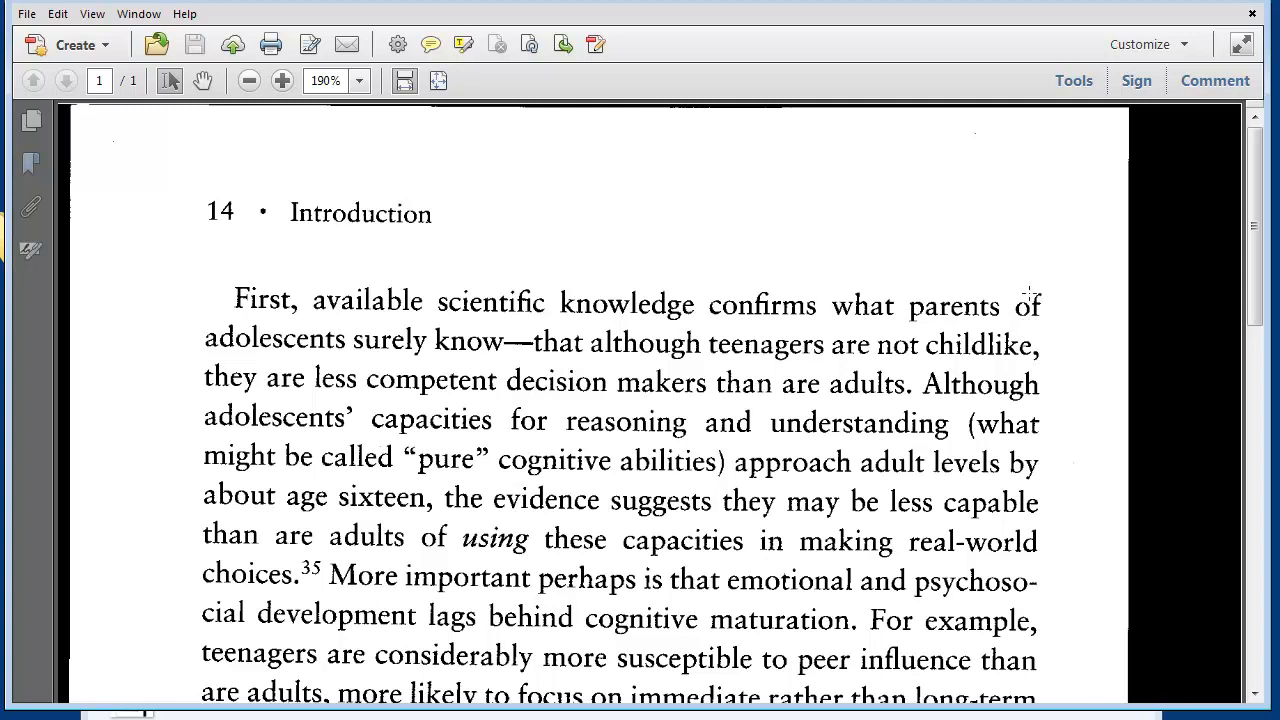
pyautogui.click(1074, 82)
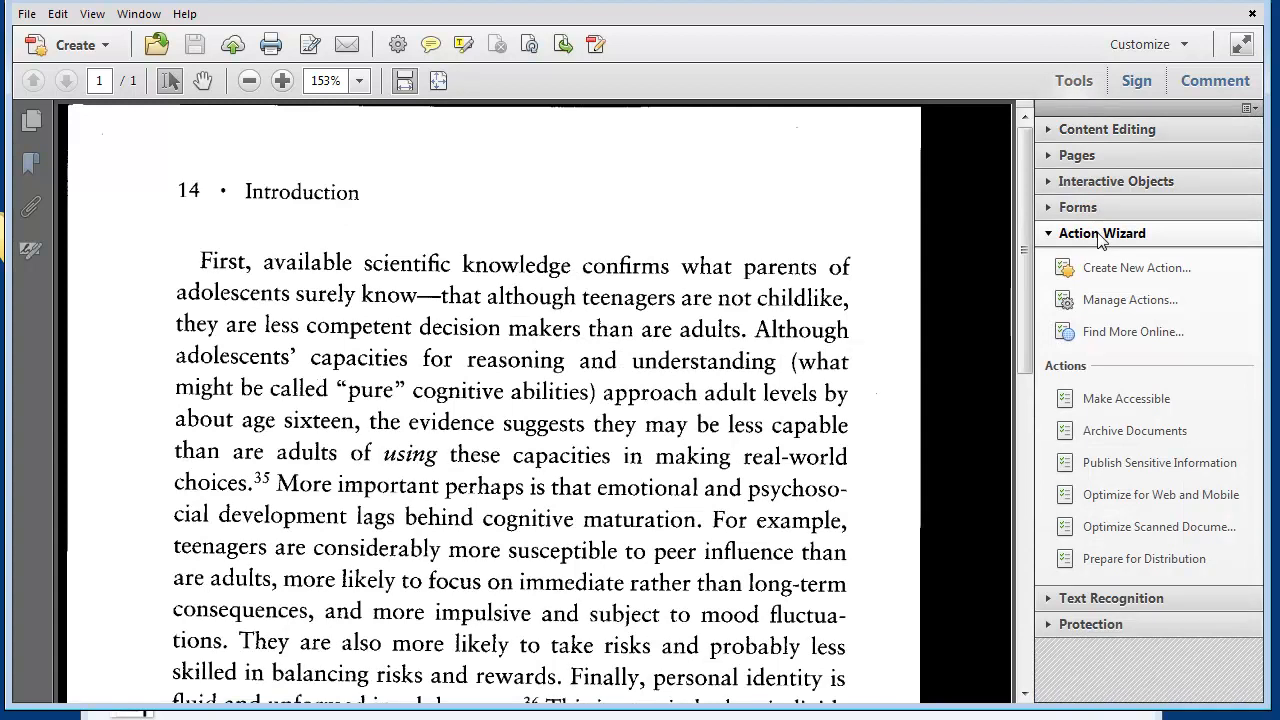
pyautogui.click(1126, 399)
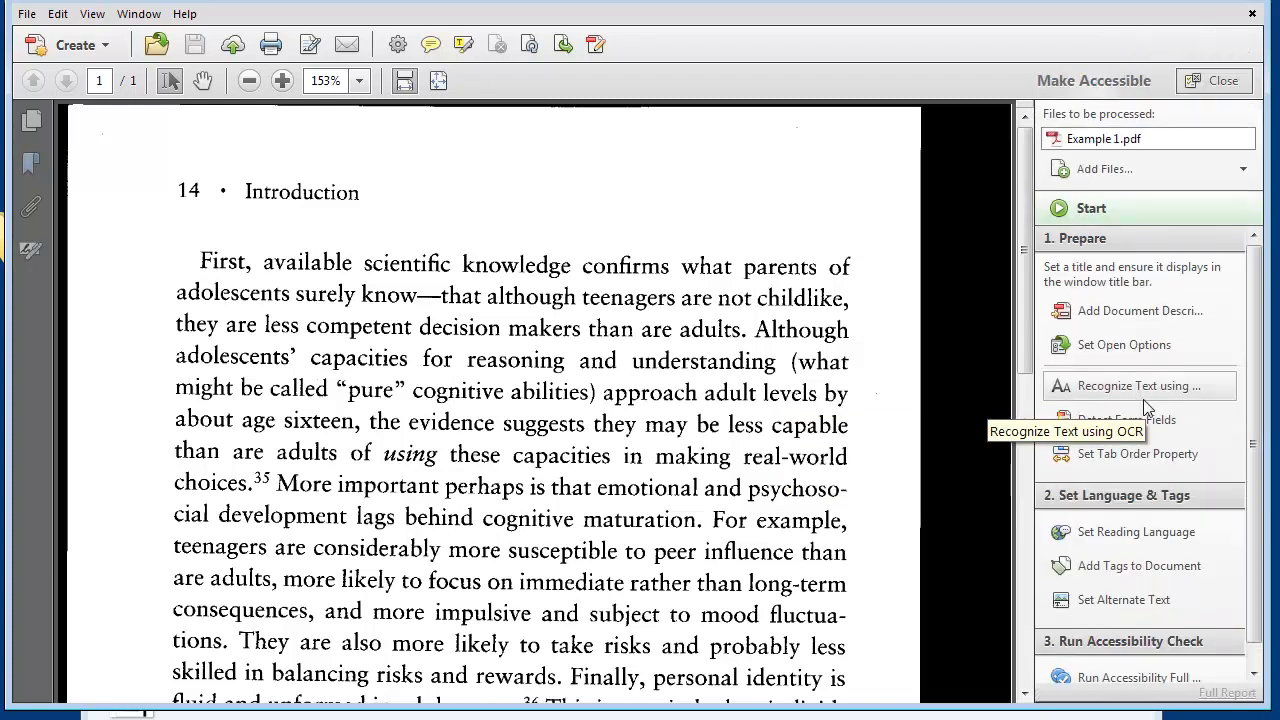
pyautogui.click(1090, 210)
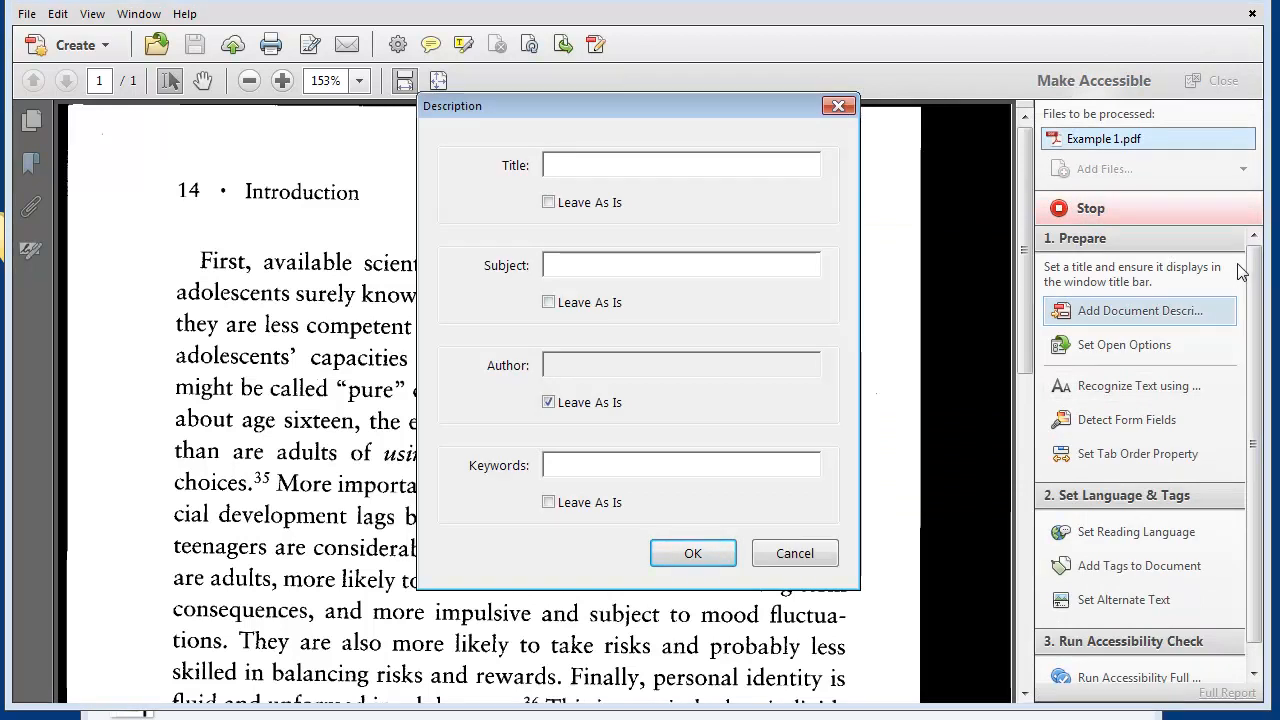
# Step: Set the document title to "Example 1" in the description, leaving the author as is and the subject and keywords blank
pyautogui.write('E')
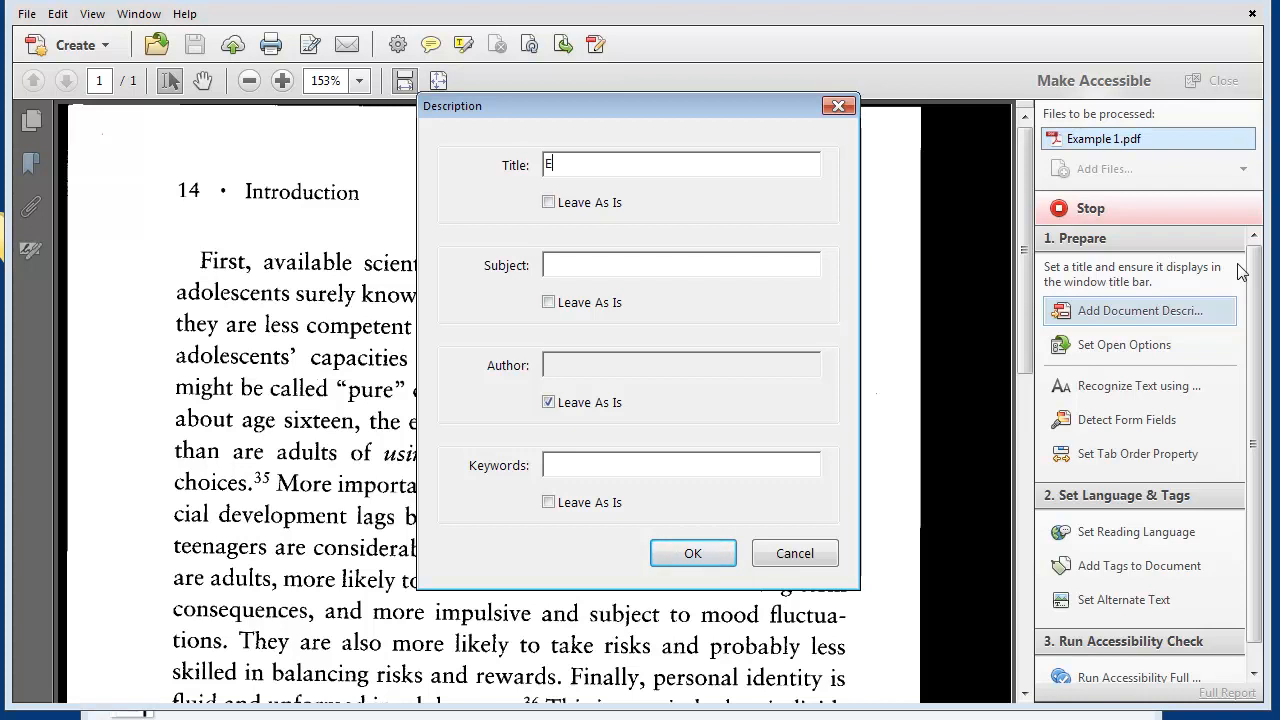
pyautogui.write('xample 1')
pyautogui.press('Tab')
pyautogui.click(548, 401)
pyautogui.click(548, 401)
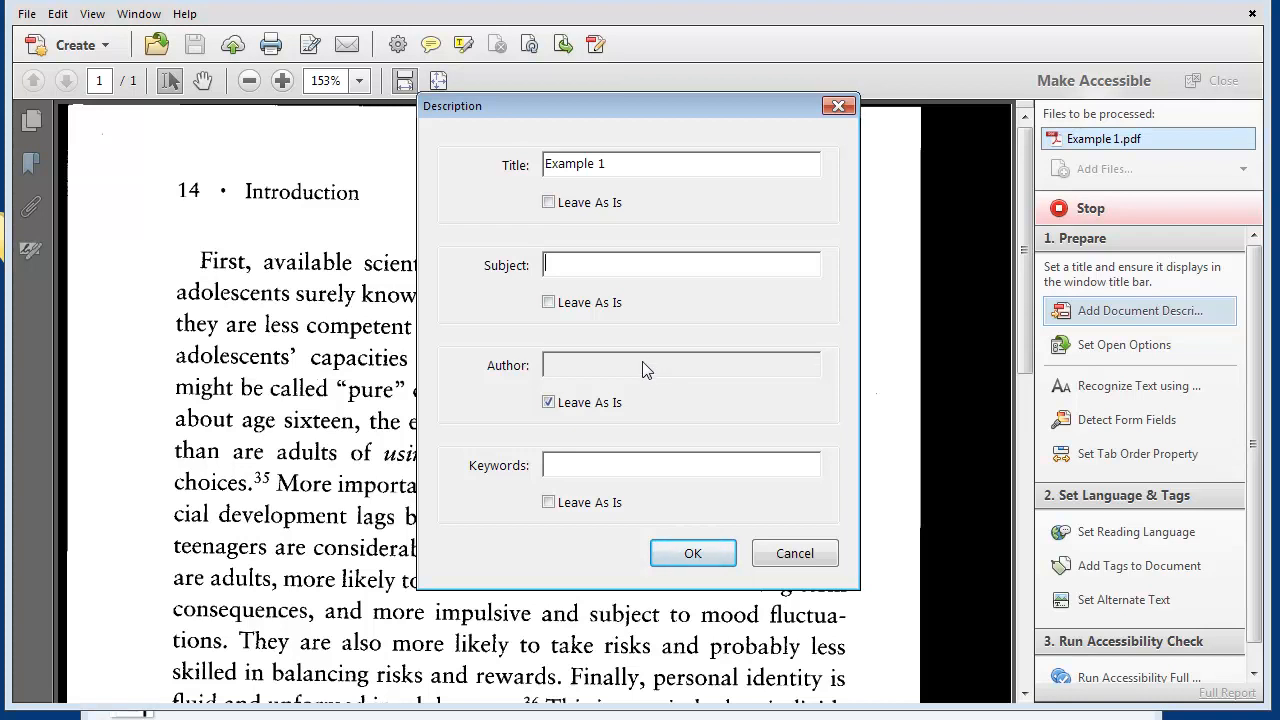
pyautogui.click(709, 550)
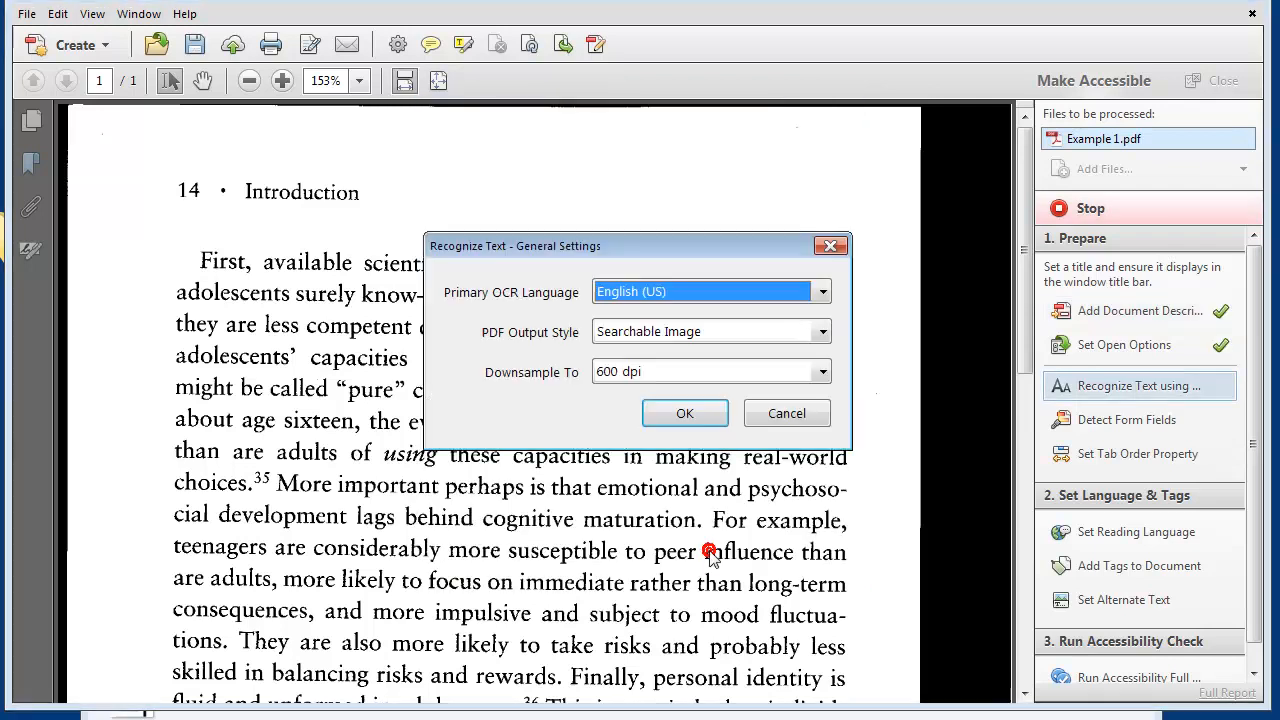
# Step: Recognize the text in English (US) as a Searchable Image at 600 dpi, and skip form field detection
pyautogui.click(688, 414)
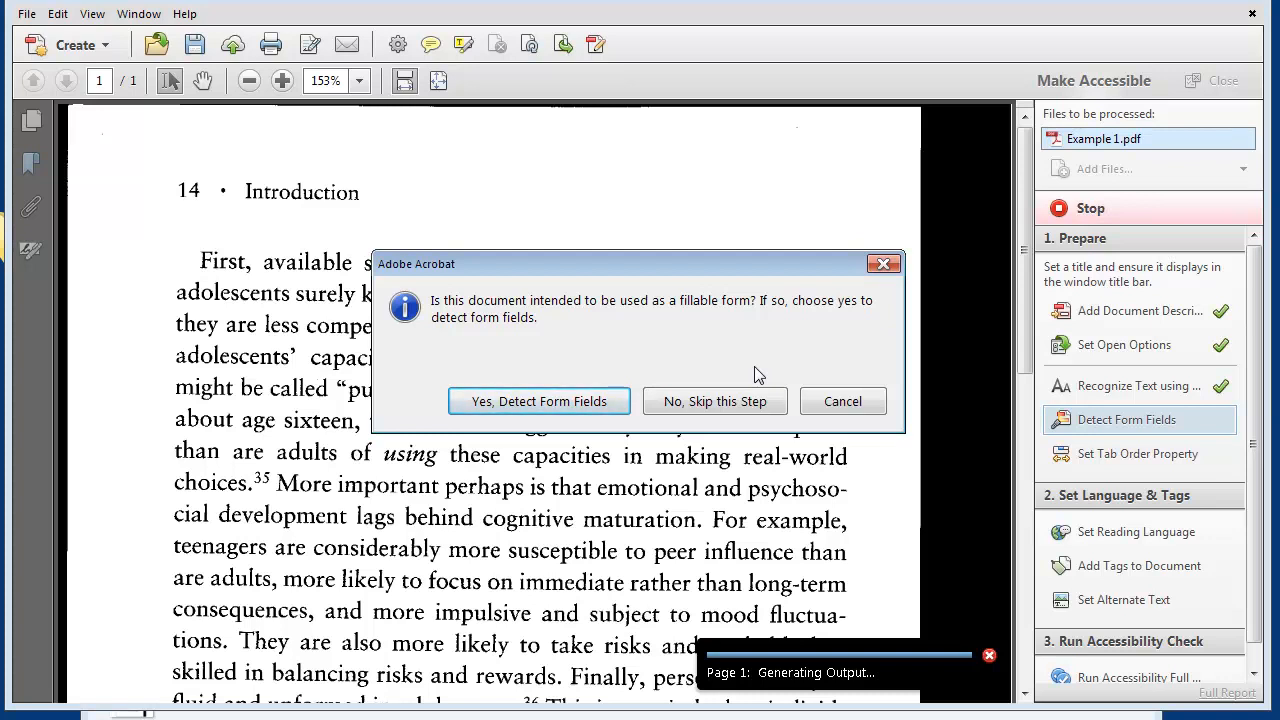
pyautogui.click(715, 401)
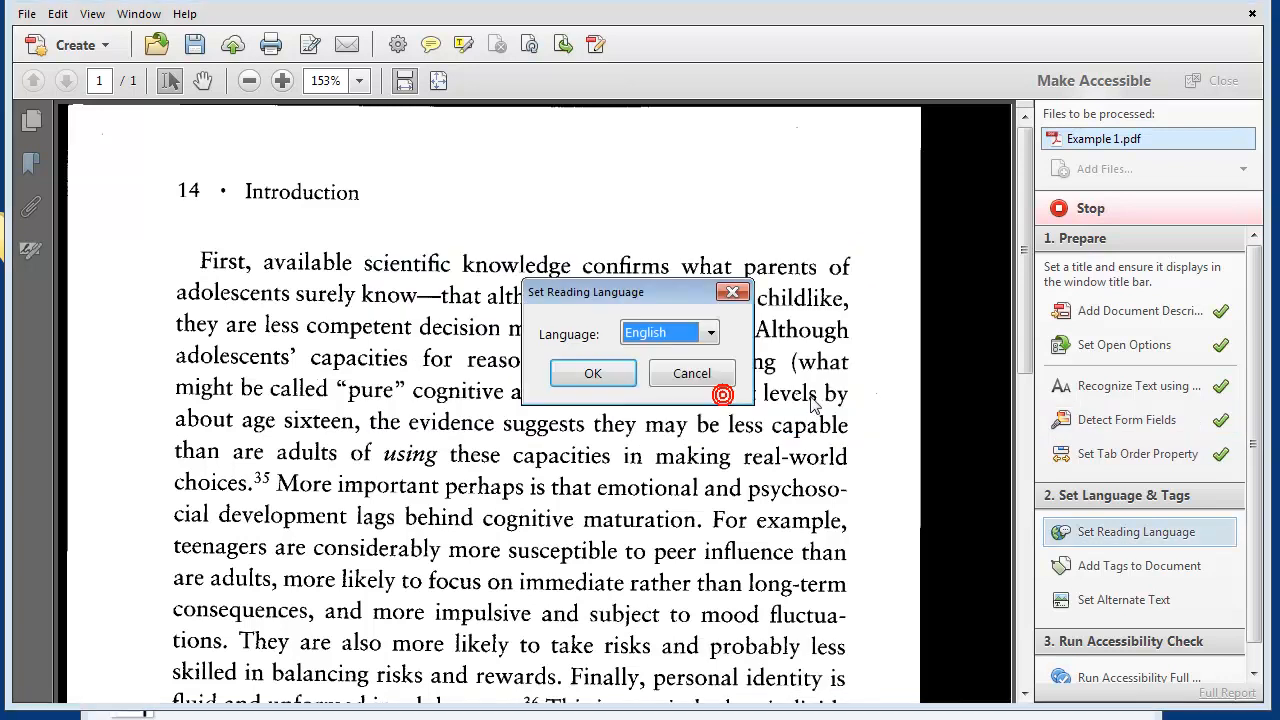
# Step: Set the reading language to English and run the detection of figures with missing alternate text
pyautogui.click(613, 376)
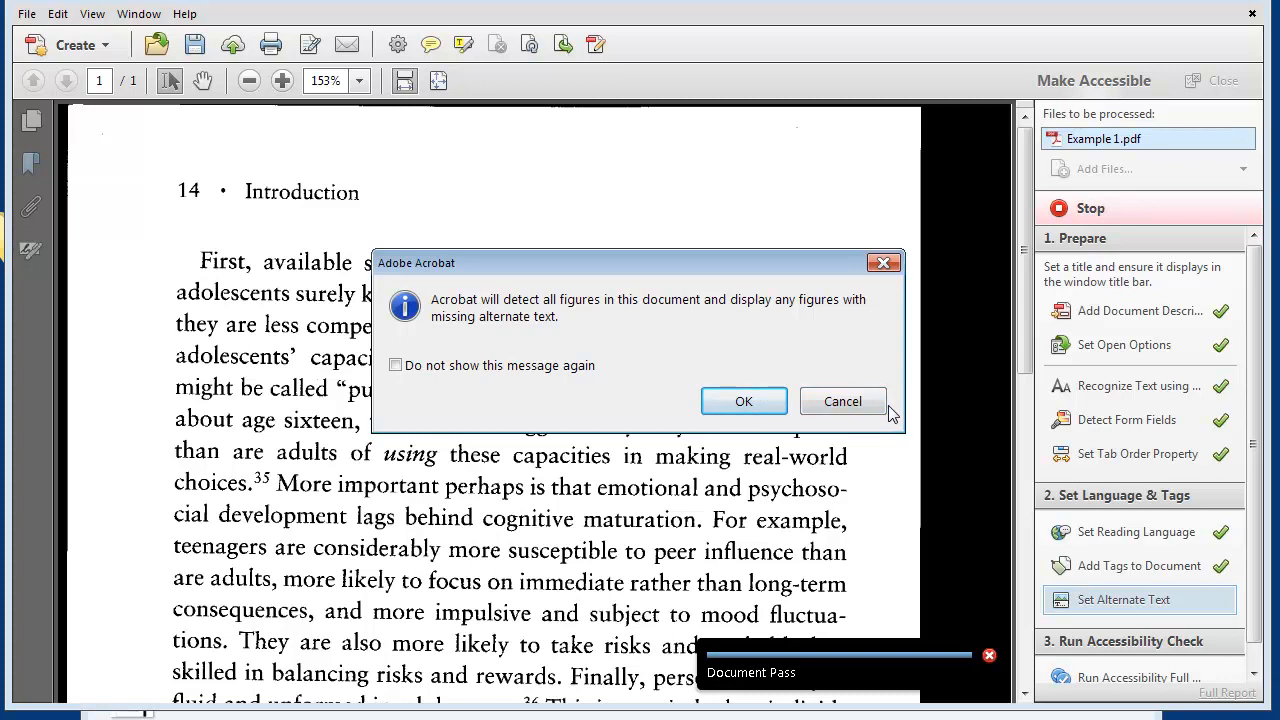
pyautogui.click(744, 401)
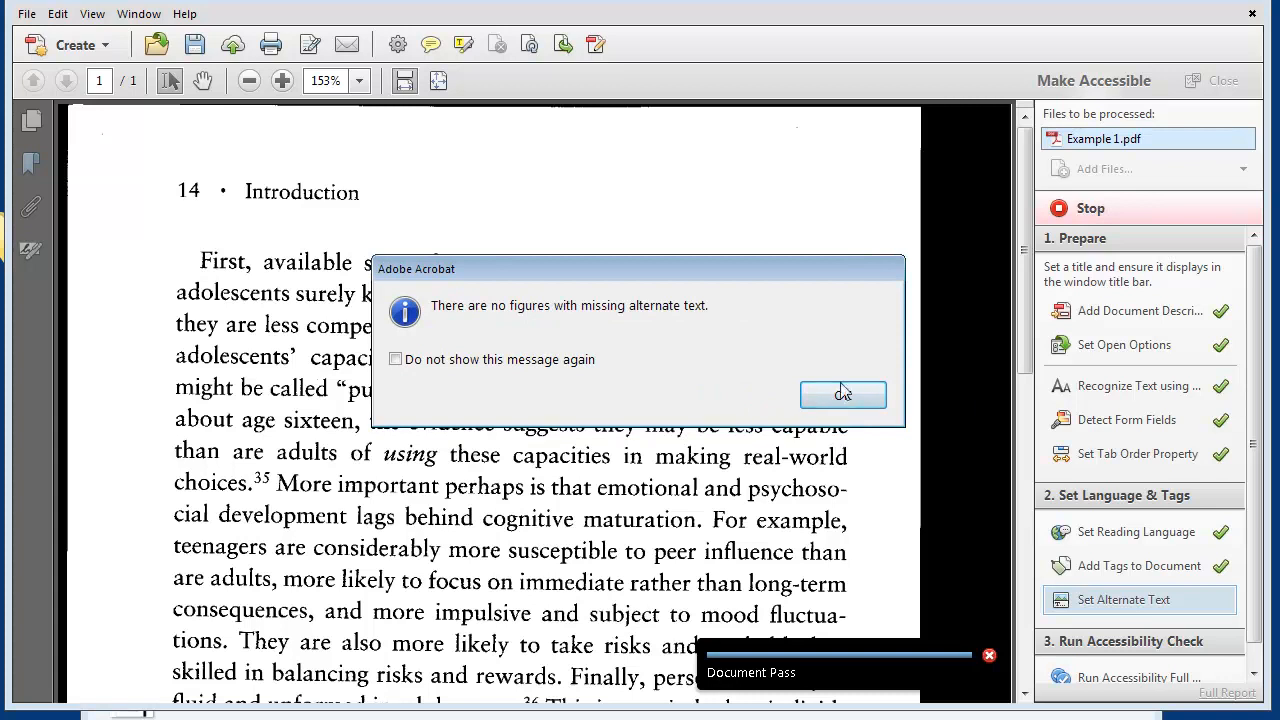
pyautogui.click(841, 398)
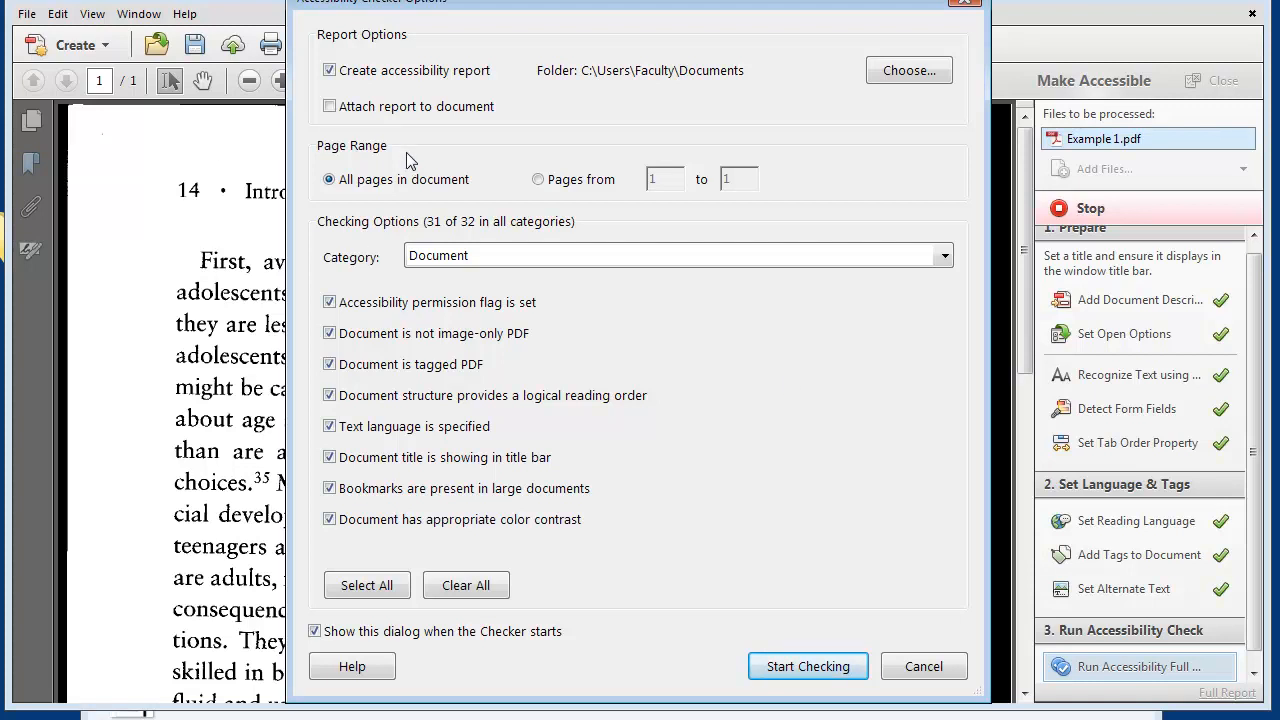
# Step: Run the full accessibility check on all pages with the report attached to the document, and review the Document category results
pyautogui.click(330, 107)
pyautogui.click(822, 667)
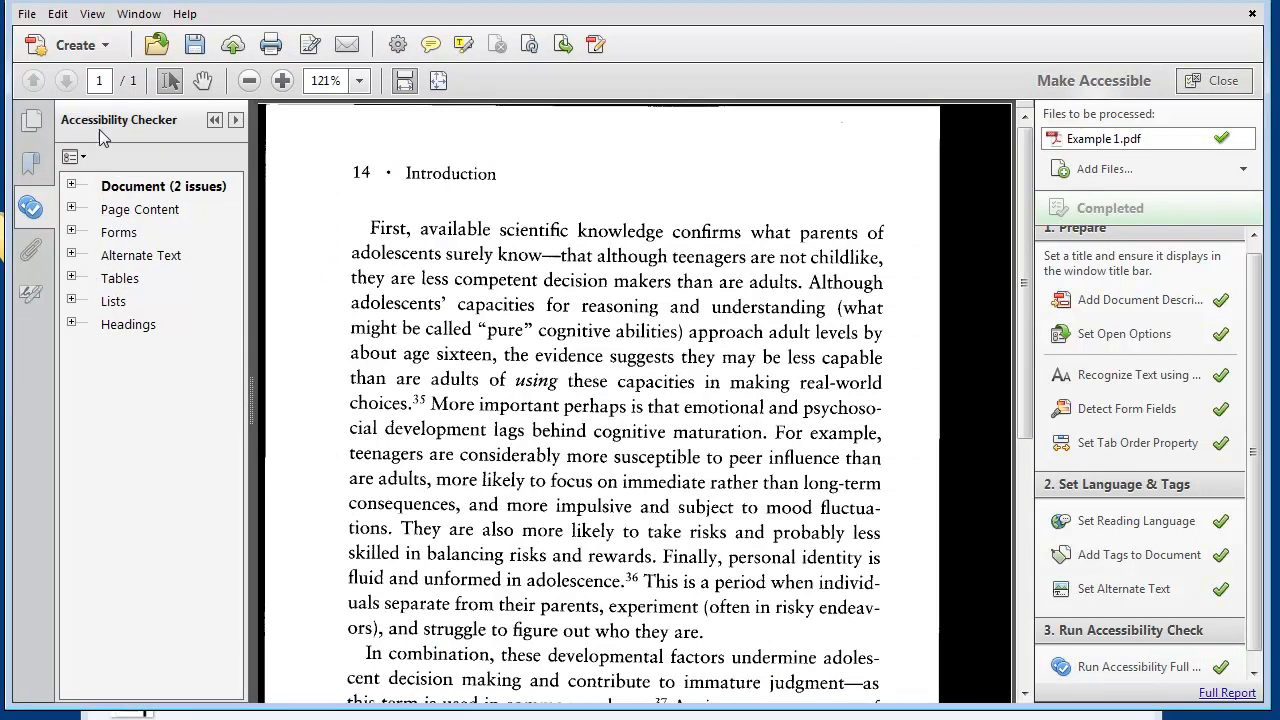
pyautogui.click(71, 185)
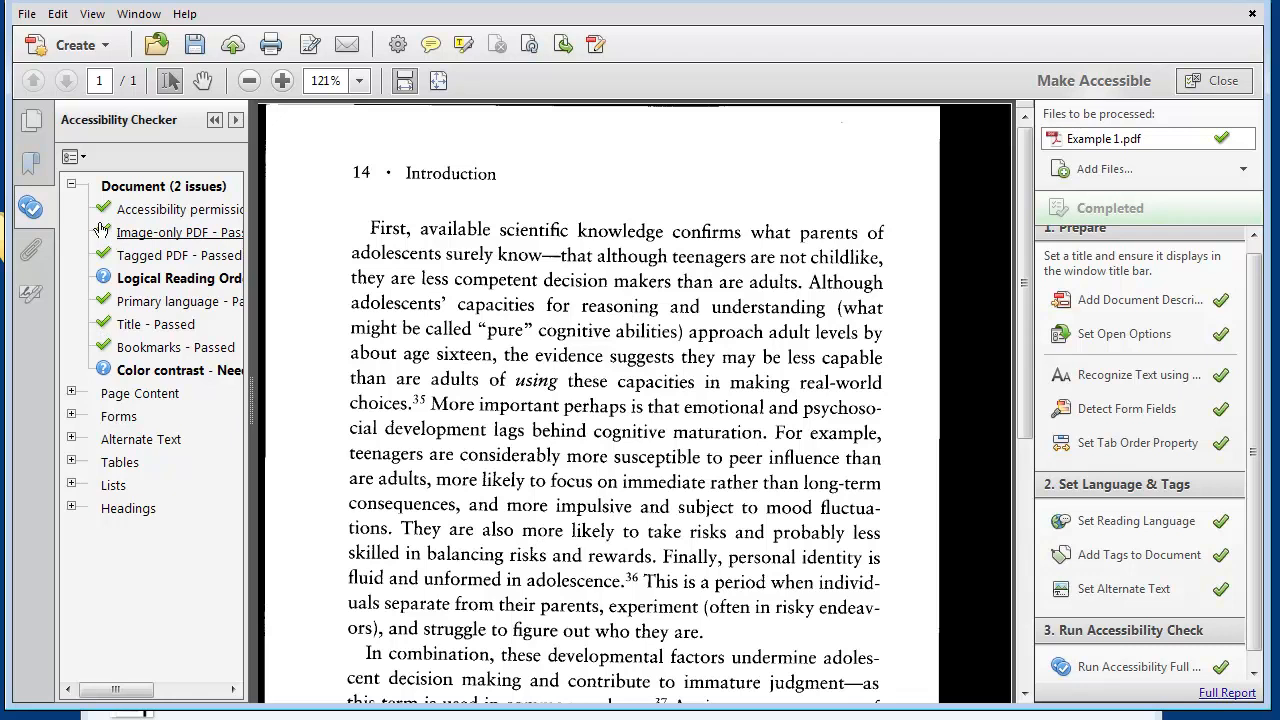
pyautogui.click(72, 186)
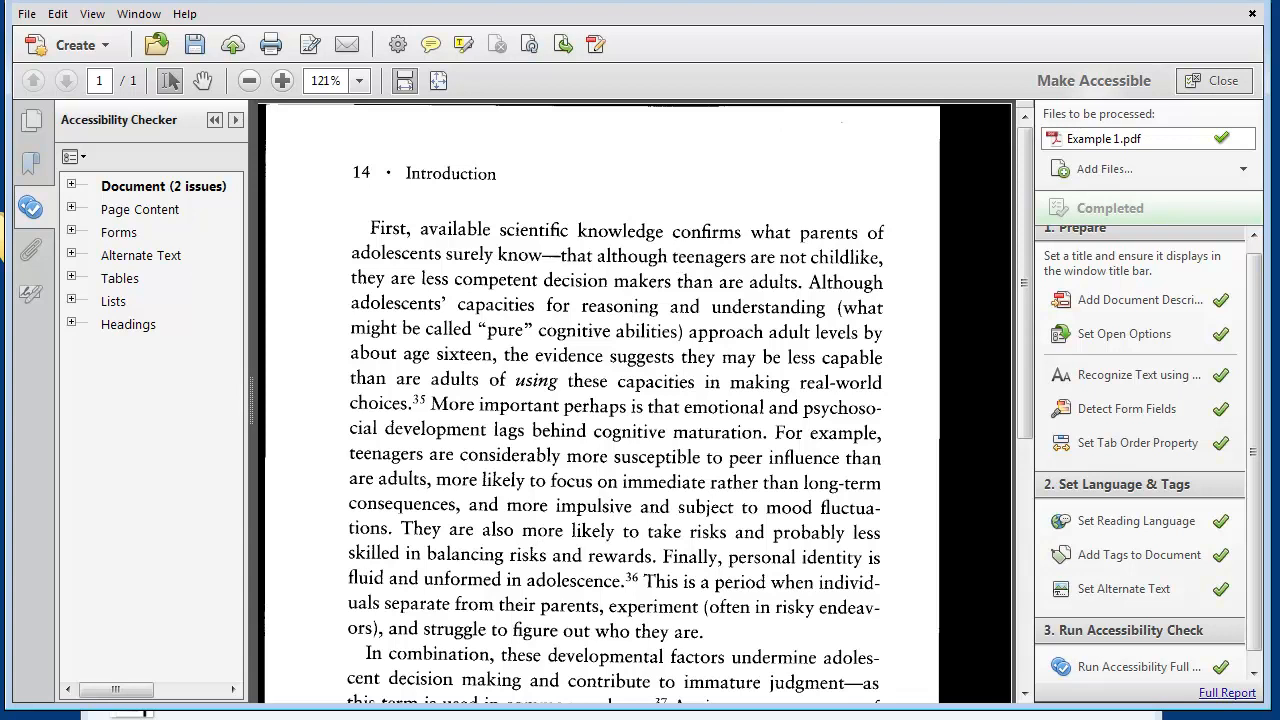
# Step: Close the Make Accessible action and add the Accessibility section to the available tools
pyautogui.click(1201, 84)
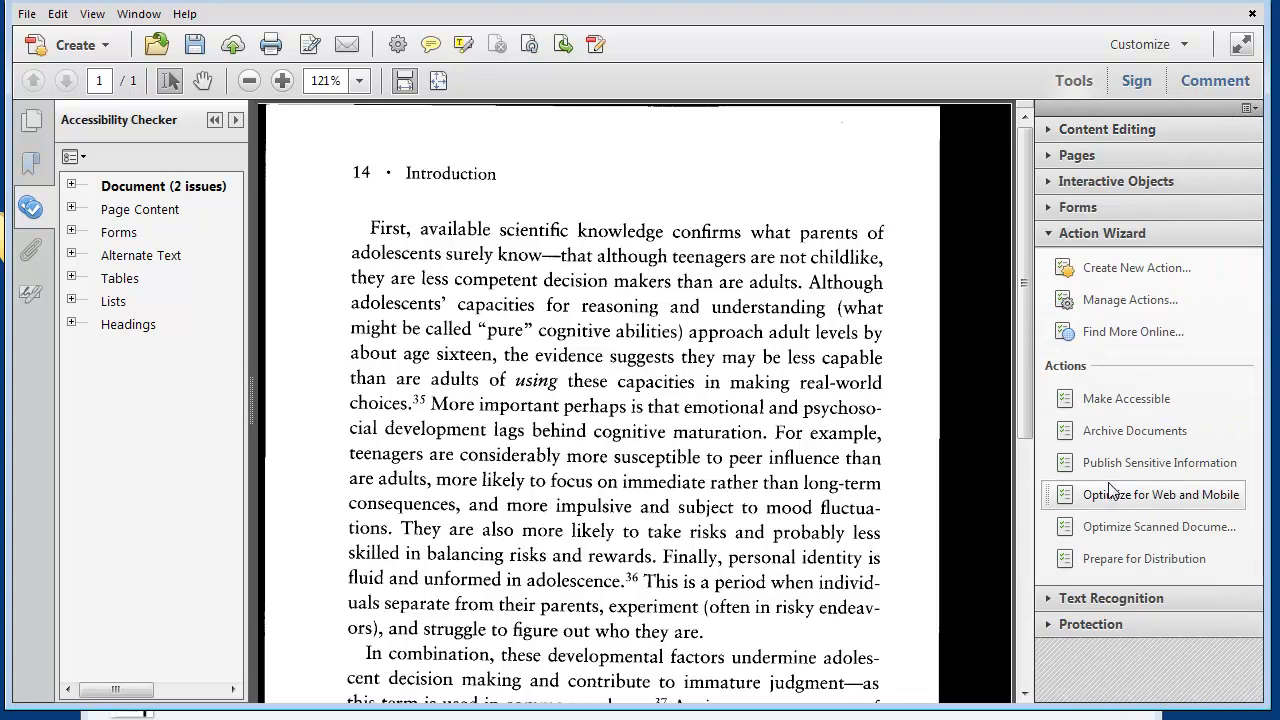
pyautogui.click(1053, 233)
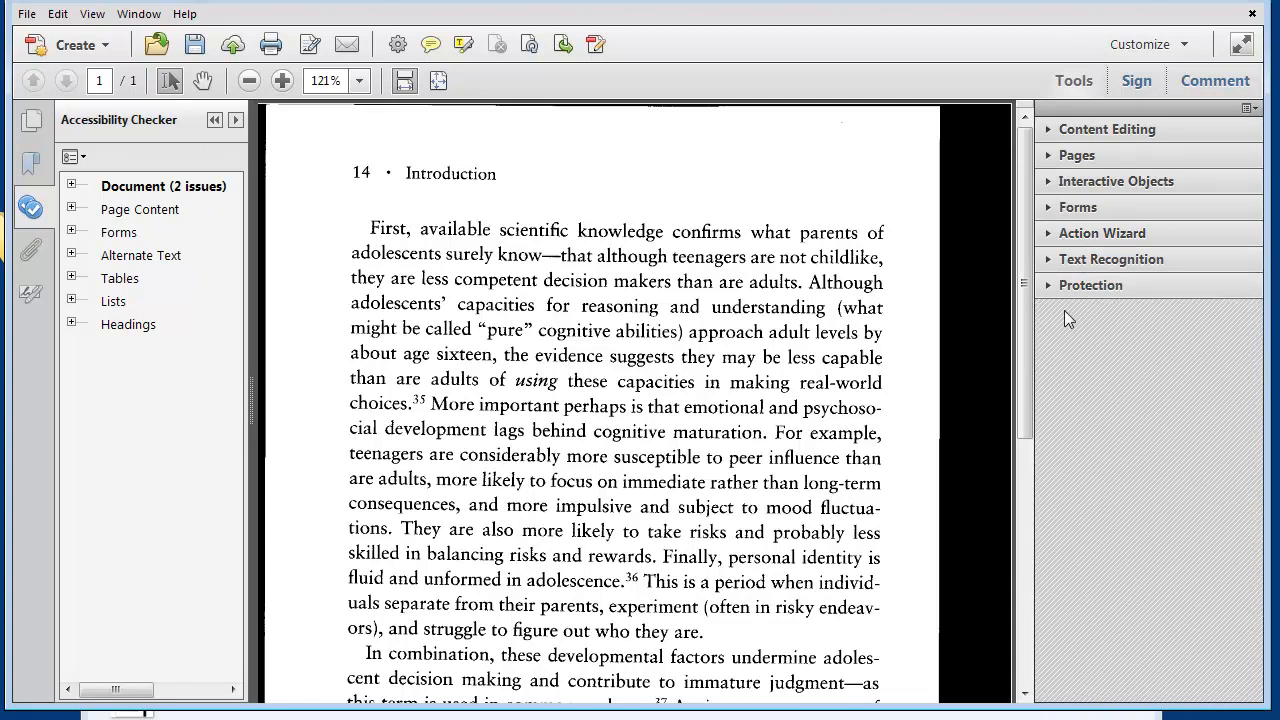
pyautogui.click(1256, 110)
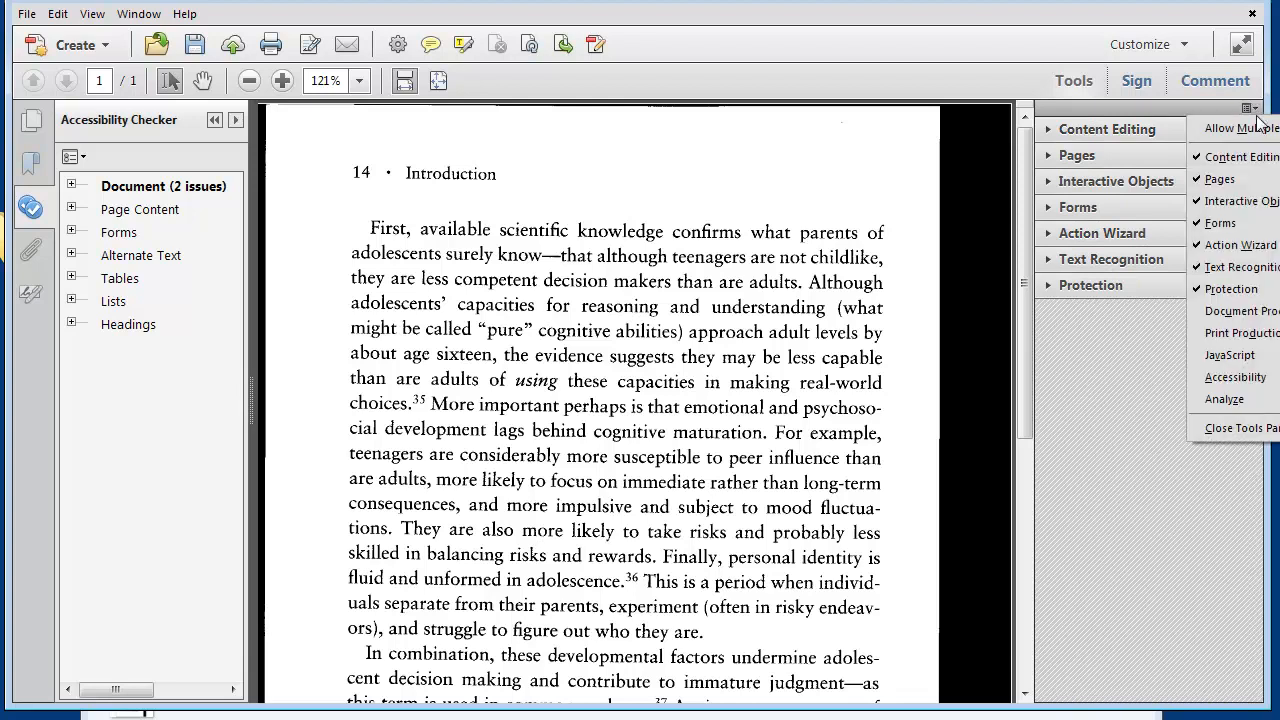
pyautogui.click(1240, 377)
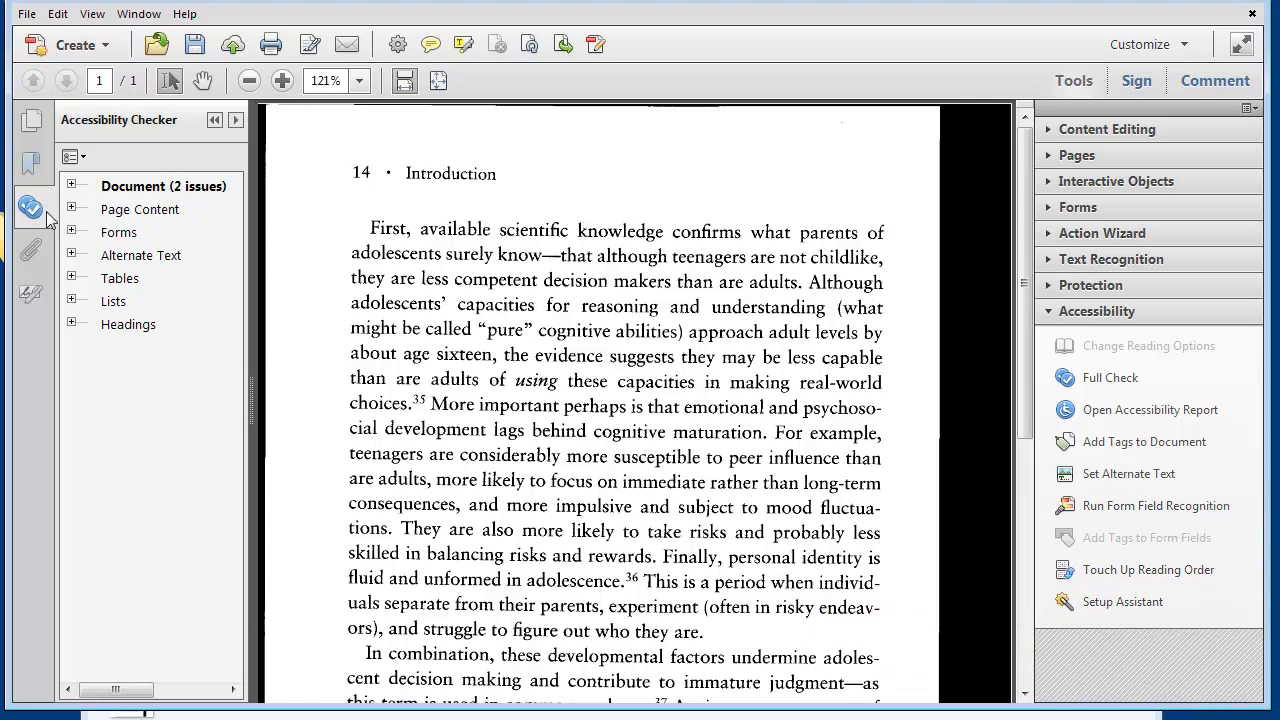
# Step: Open Touch Up Reading Order and clear the view of the page by hiding the Accessibility Checker and moving the dialog aside
pyautogui.click(1190, 566)
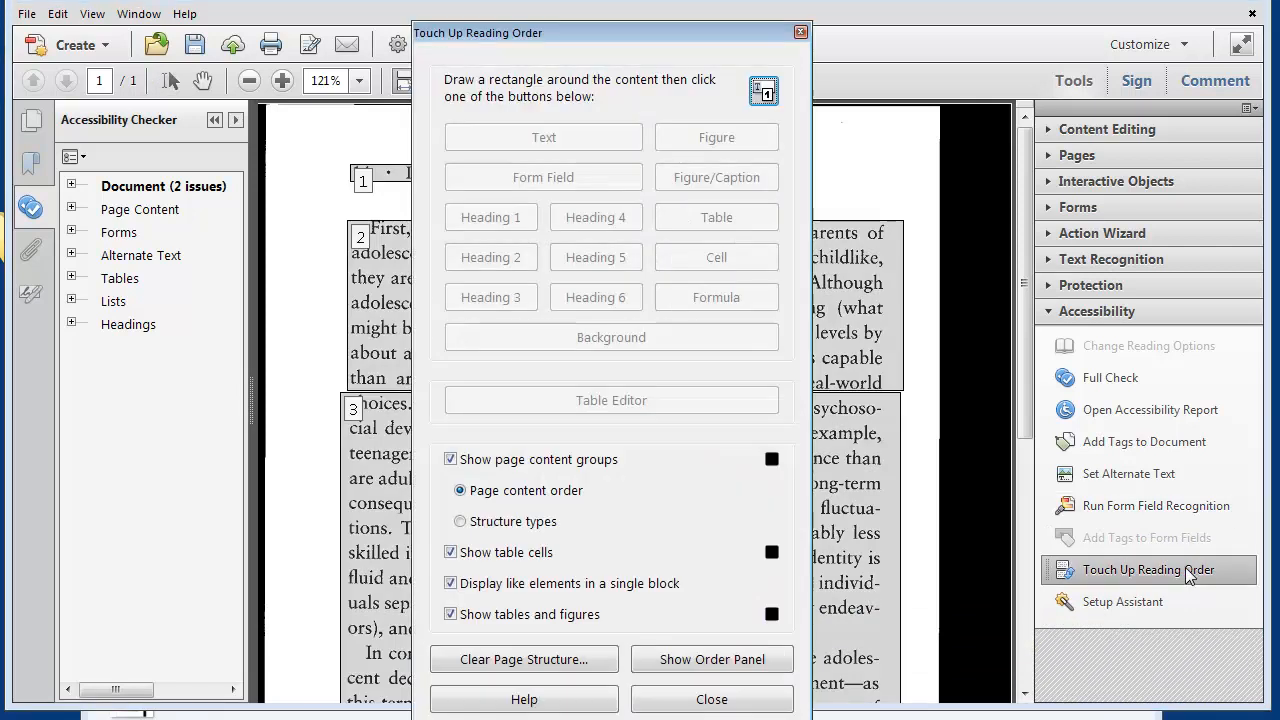
pyautogui.click(29, 205)
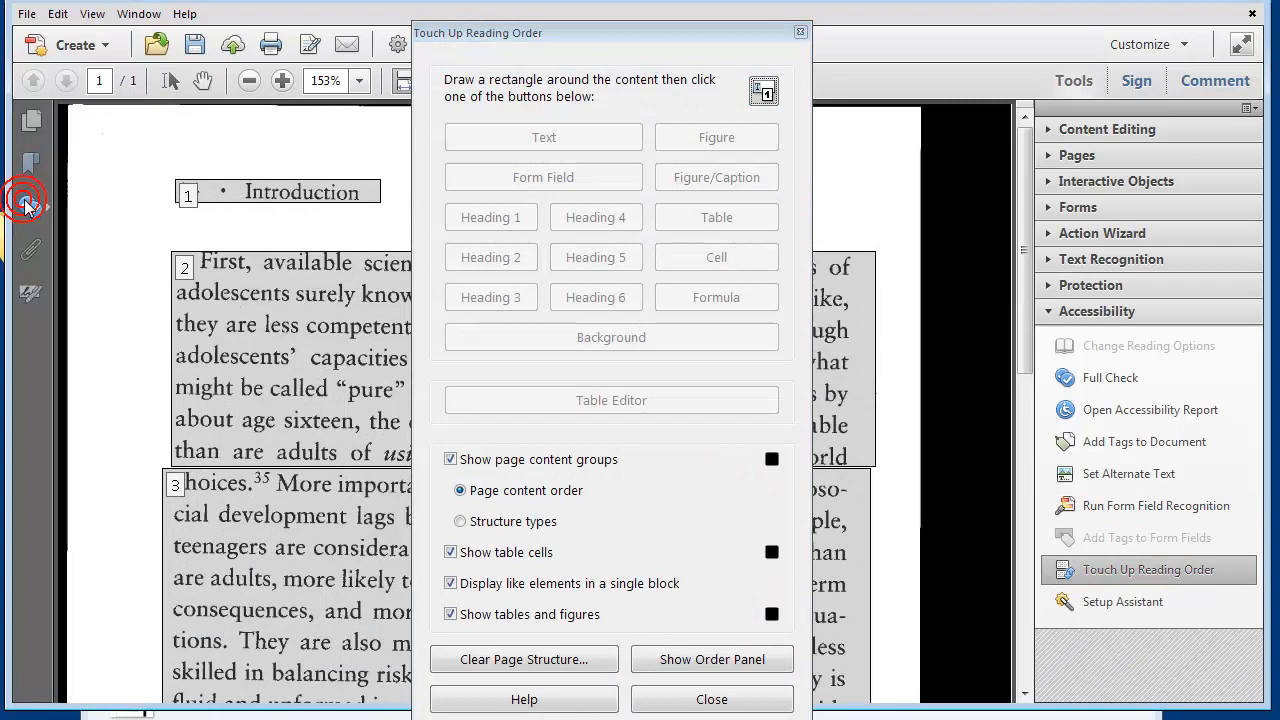
pyautogui.click(589, 32)
pyautogui.moveTo(589, 32); pyautogui.dragTo(1053, 34)
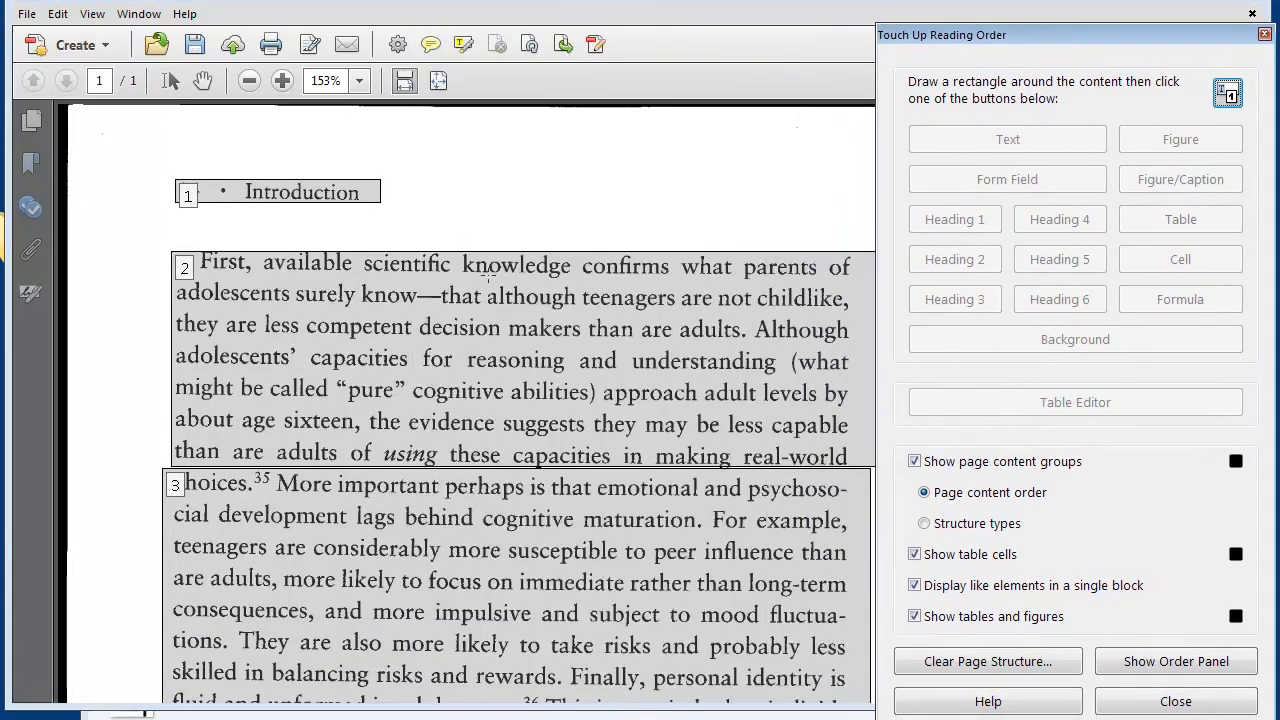
# Step: Review the numbered content groups on the page and tag group 1, the Introduction line, as Heading 1
pyautogui.click(503, 226)
pyautogui.scroll(-2, 503, 226)
pyautogui.scroll(-8, 543, 266)
pyautogui.scroll(-6, 542, 267)
pyautogui.scroll(10, 542, 267)
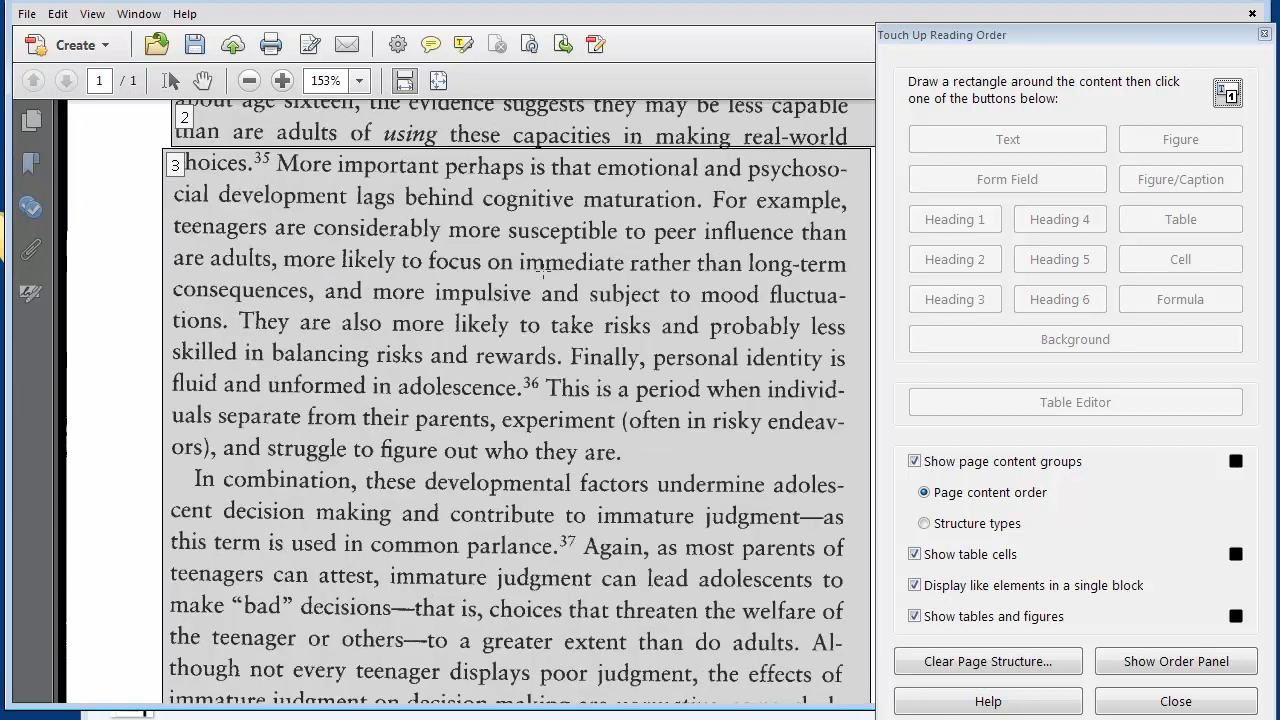
pyautogui.scroll(7, 543, 266)
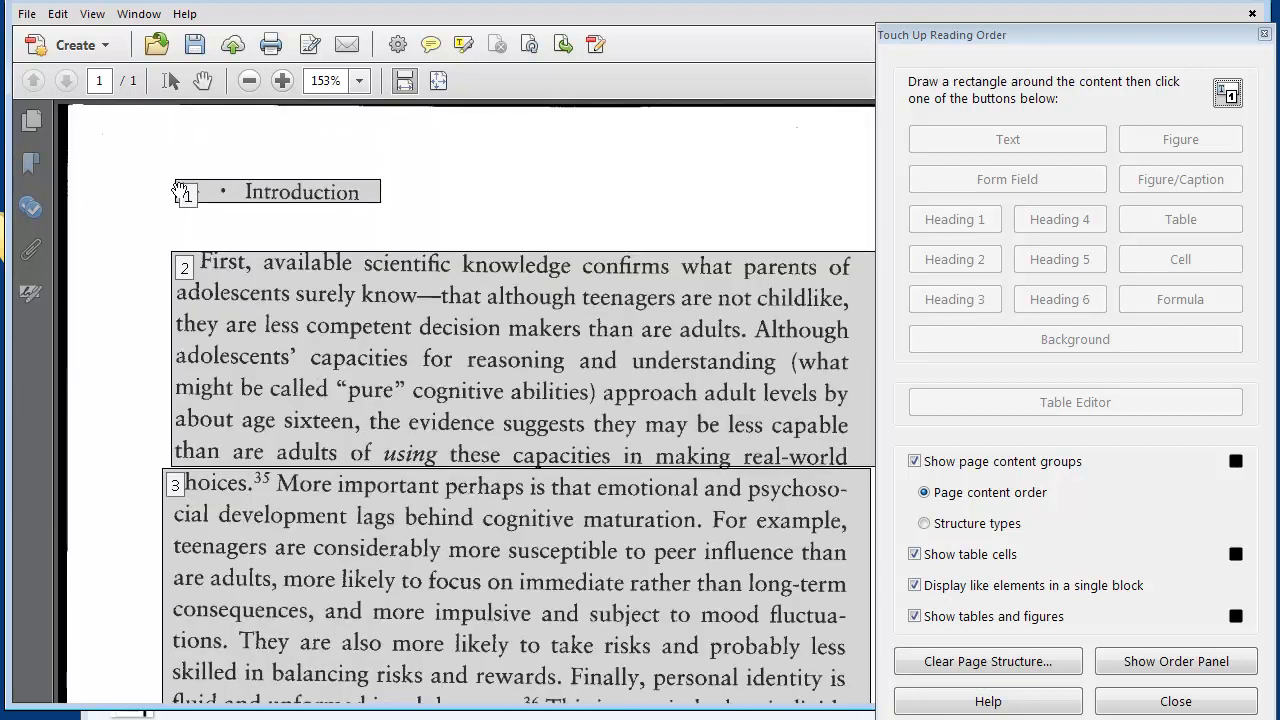
pyautogui.click(180, 194)
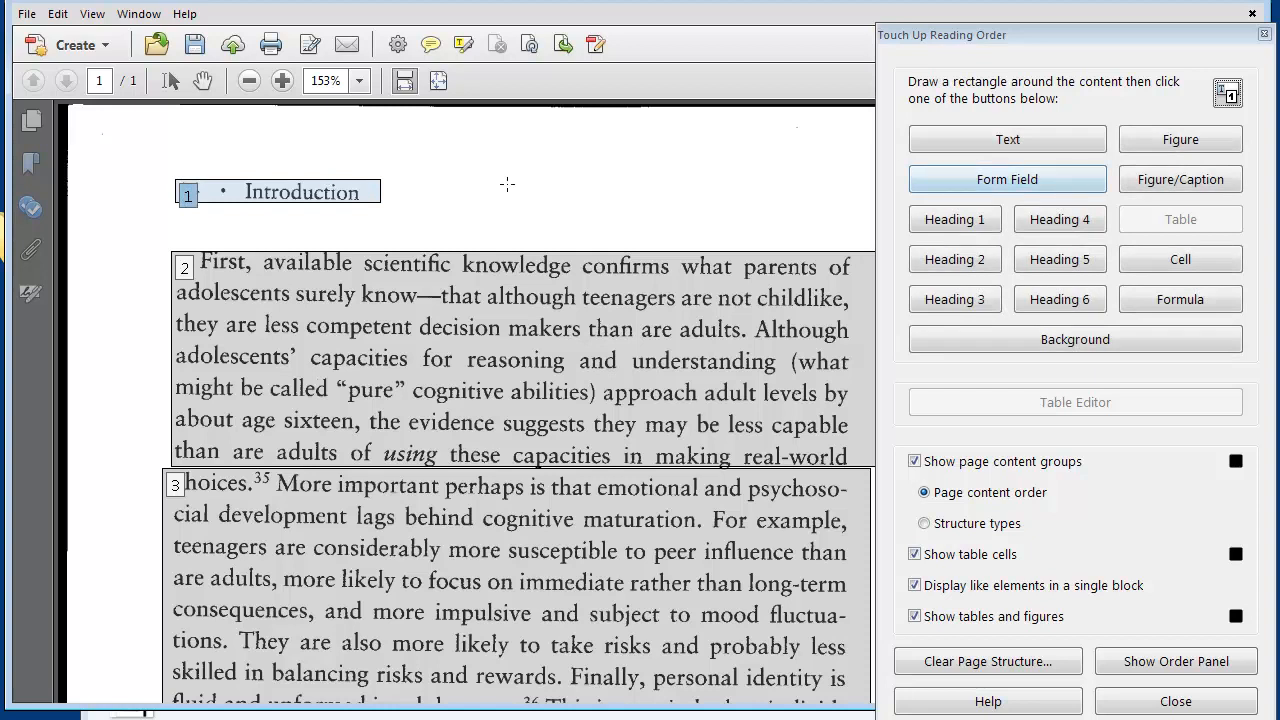
pyautogui.click(962, 214)
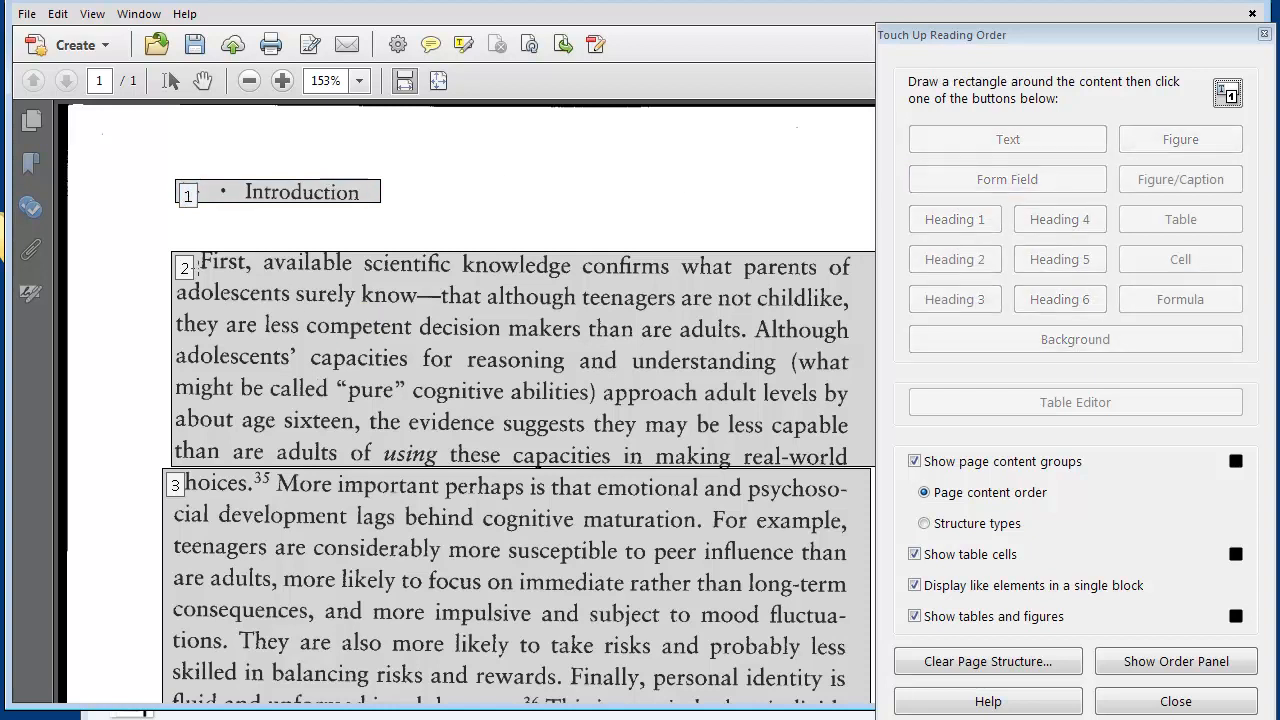
# Step: Delete all the current page structure and tag the "14 · Introduction" line as Heading 1
pyautogui.click(185, 268)
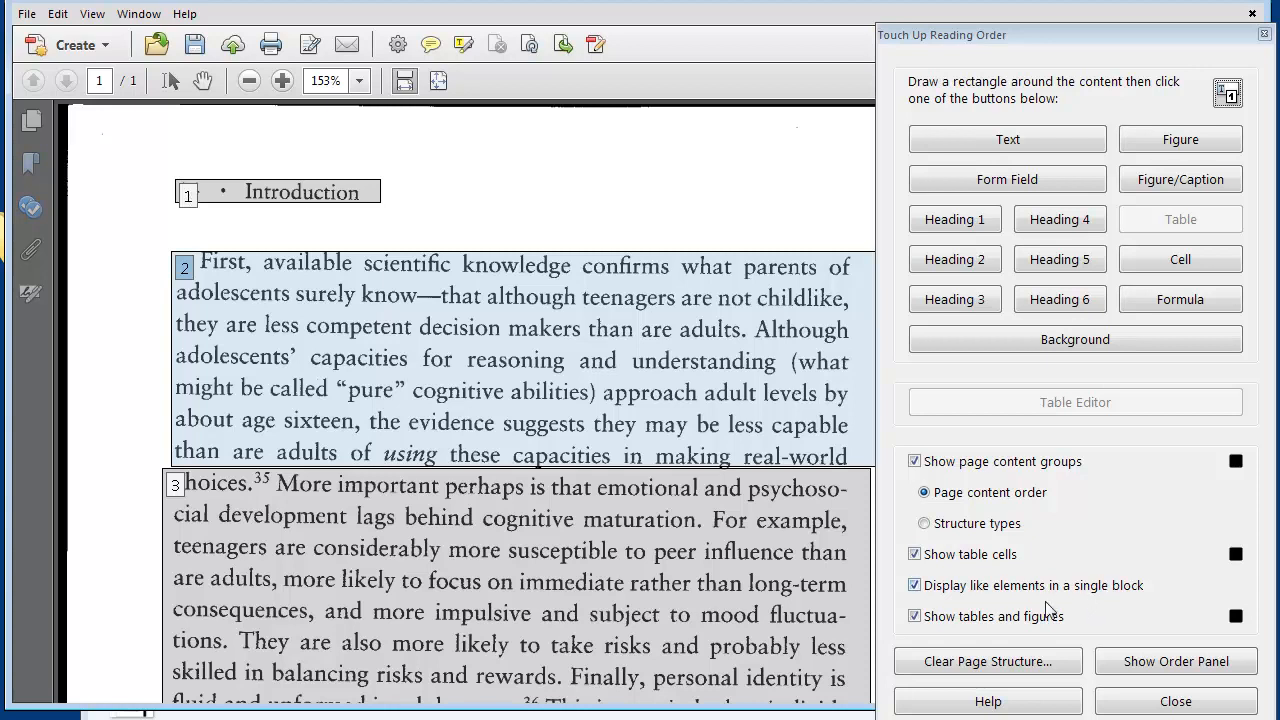
pyautogui.click(997, 665)
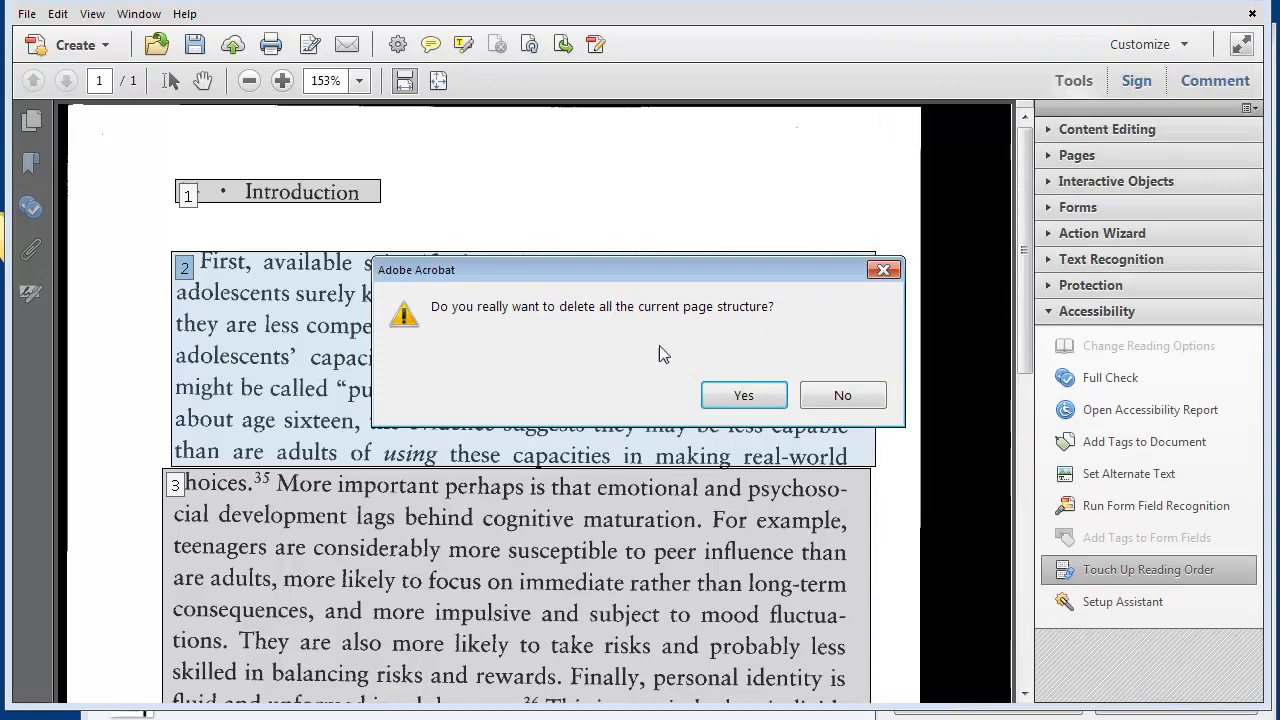
pyautogui.click(722, 395)
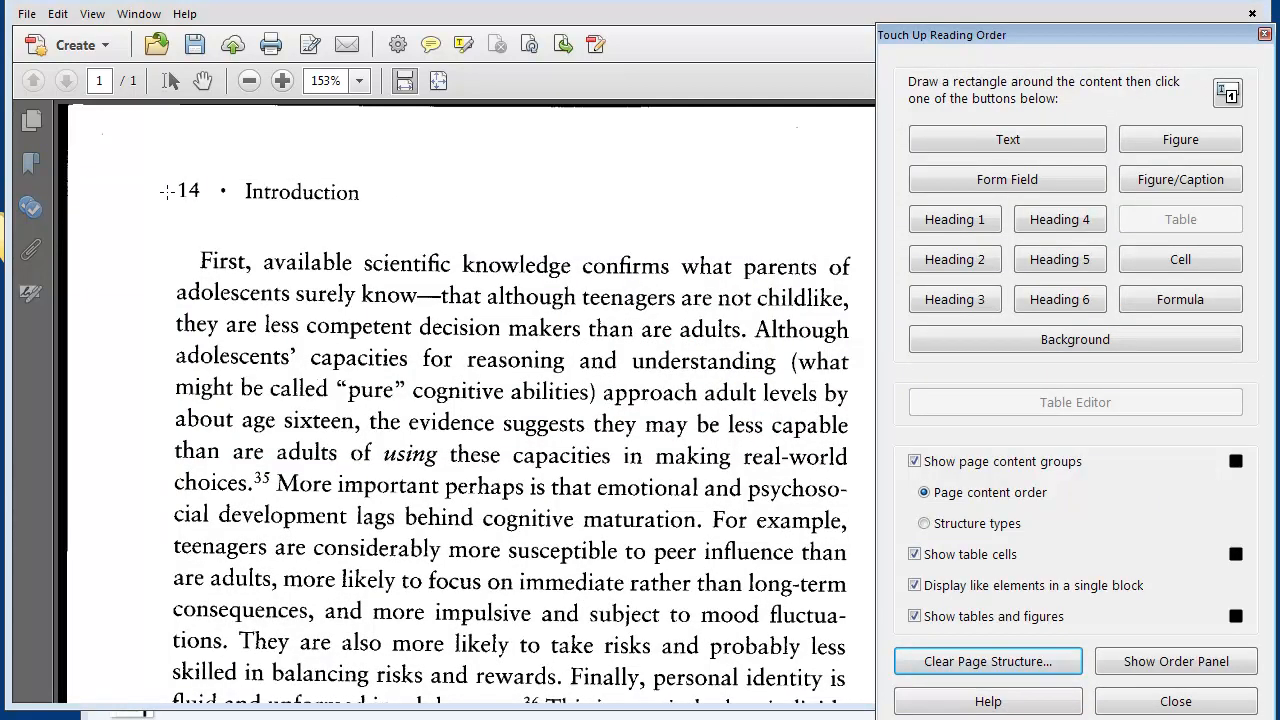
pyautogui.moveTo(167, 171); pyautogui.dragTo(401, 213)
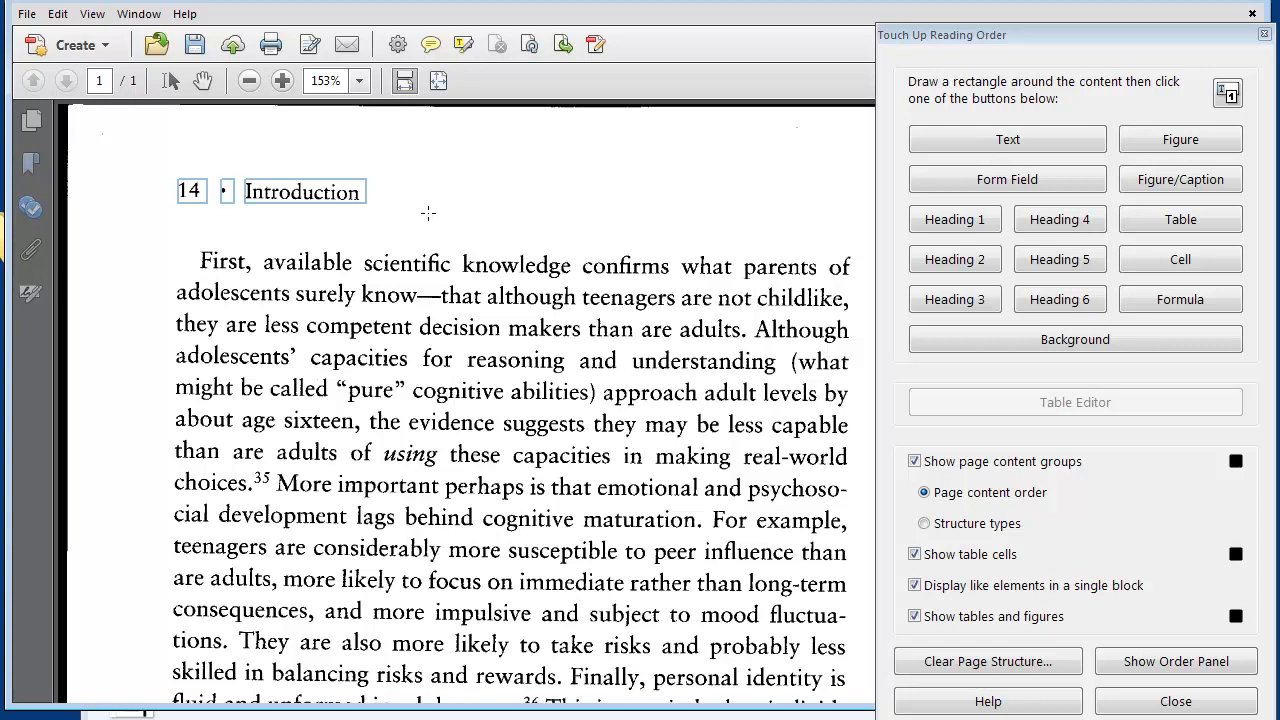
pyautogui.click(950, 220)
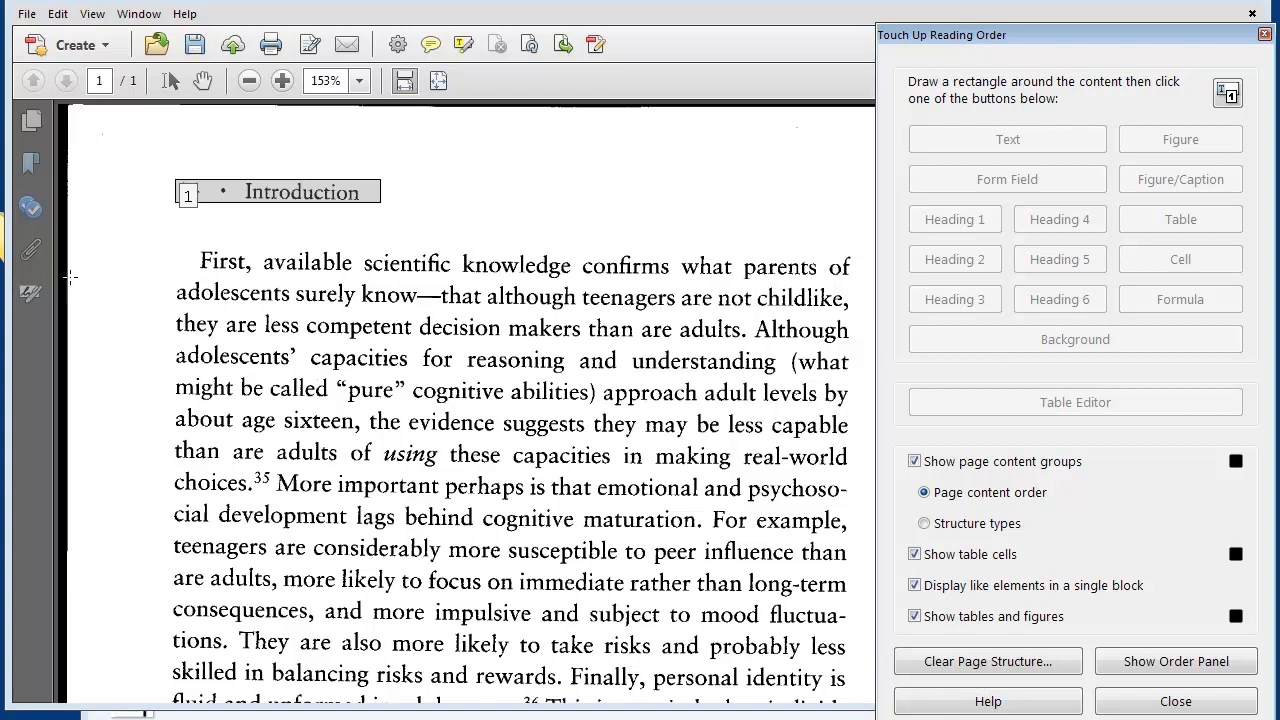
# Step: Tag the body text from "First, available scientific knowledge" through the line ending "personal identity is" as Text
pyautogui.moveTo(162, 235); pyautogui.dragTo(865, 702)
pyautogui.scroll(-5, 778, 545)
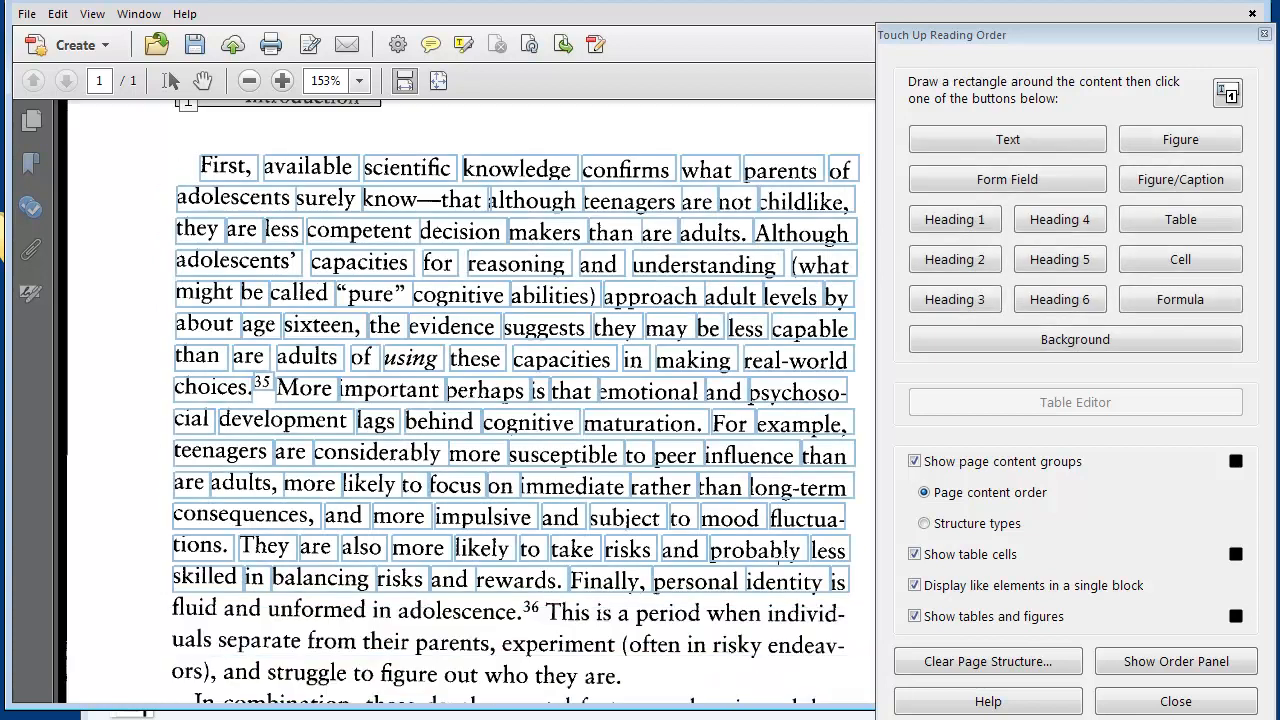
pyautogui.scroll(-1, 778, 545)
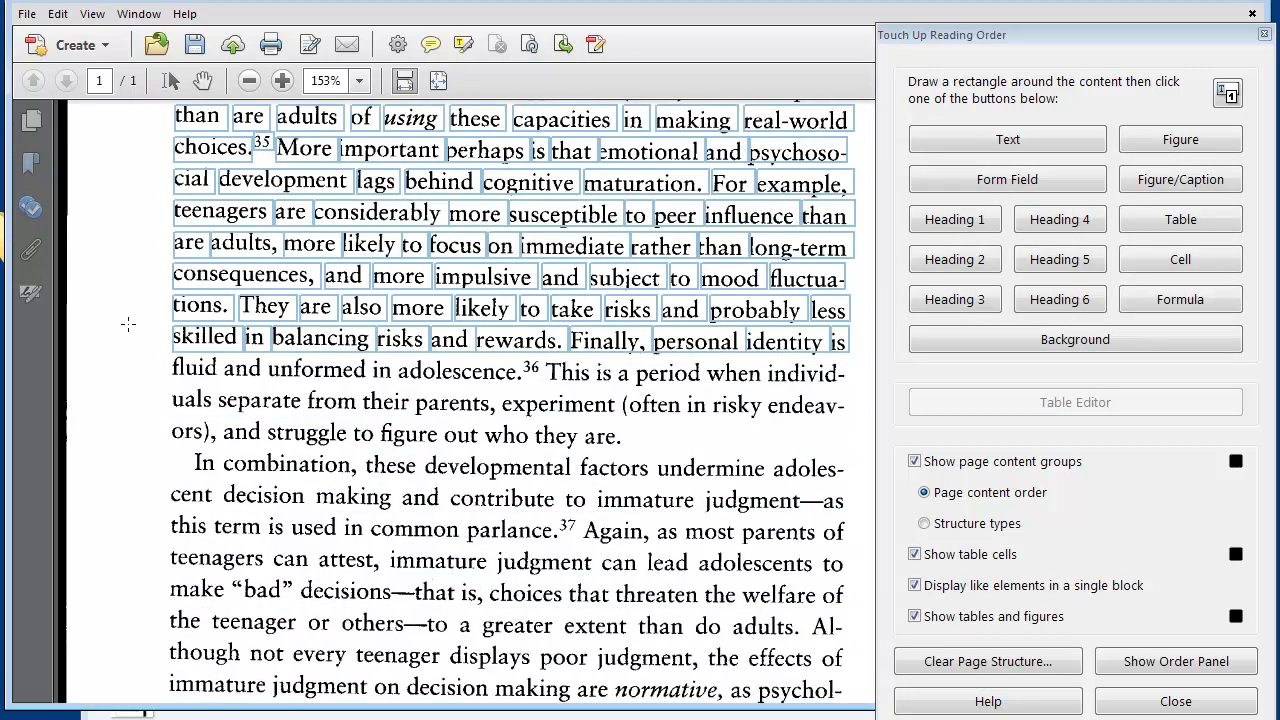
pyautogui.moveTo(146, 320); pyautogui.dragTo(856, 702)
pyautogui.scroll(6, 812, 603)
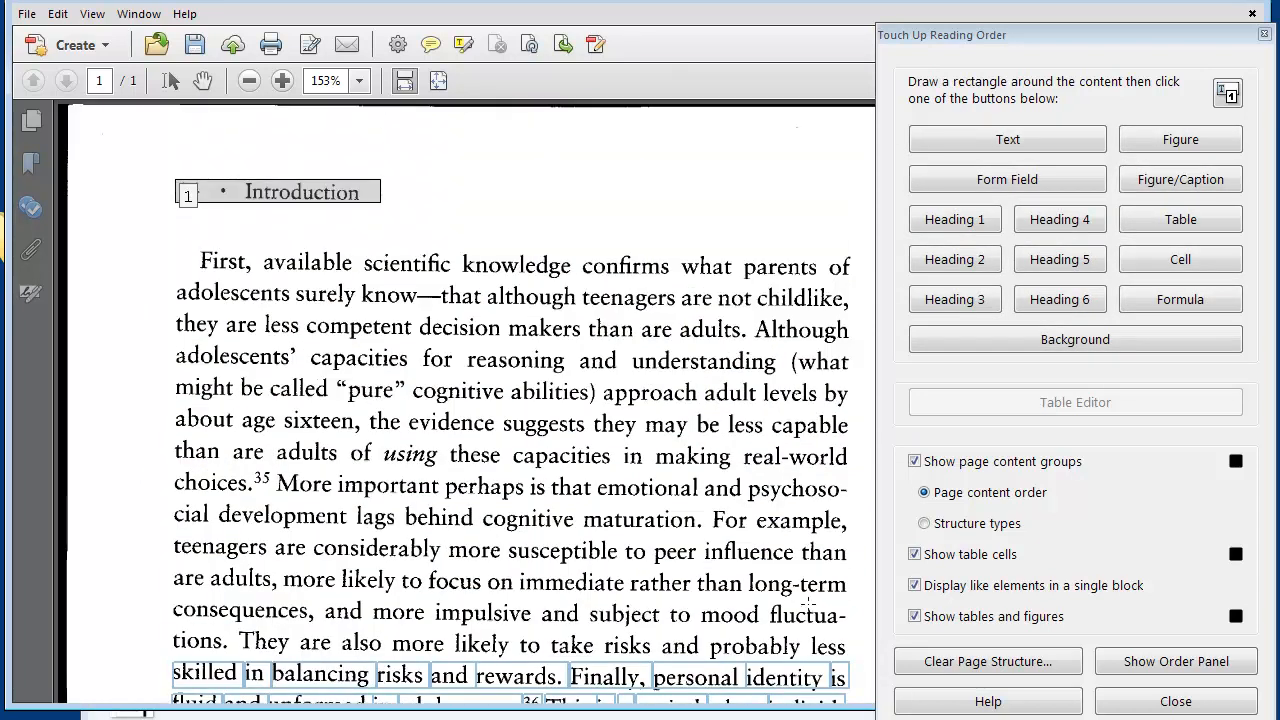
pyautogui.moveTo(156, 243); pyautogui.dragTo(862, 703)
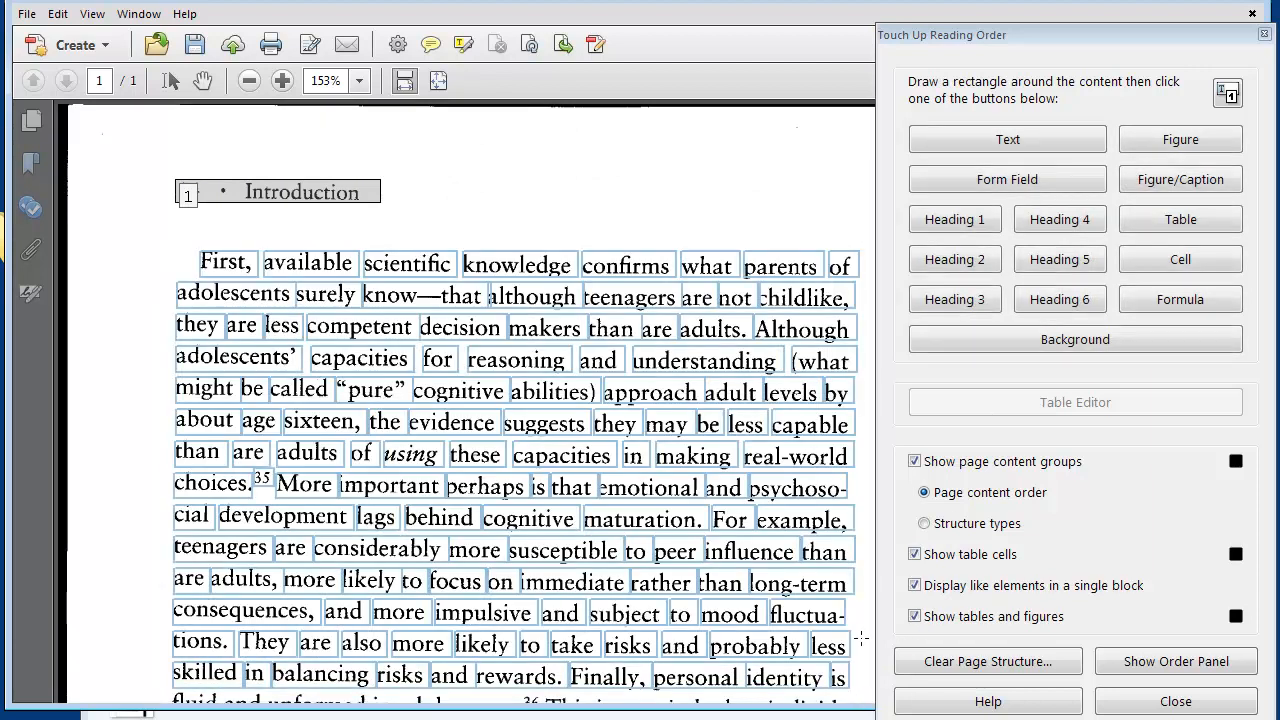
pyautogui.click(1026, 145)
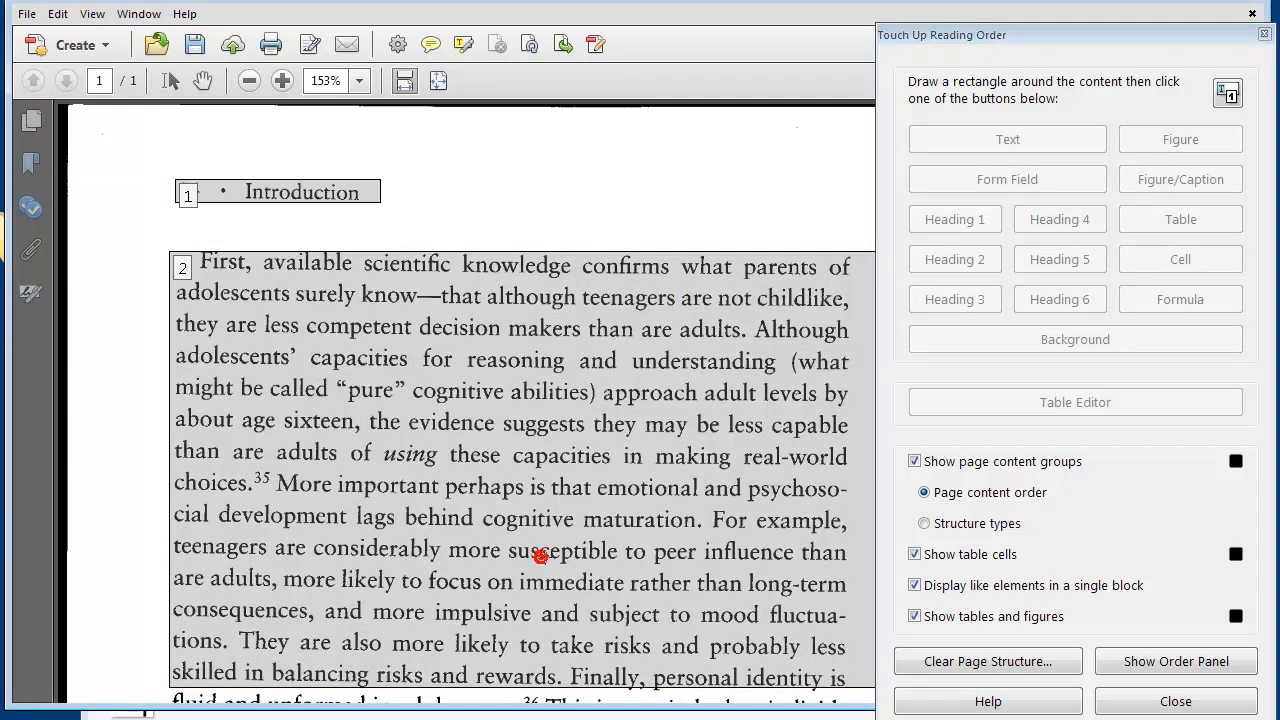
# Step: Tag the remaining body text, from "fluid and unformed in adolescence" through "function of hard wiring", as Text
pyautogui.scroll(-5, 545, 557)
pyautogui.scroll(-4, 545, 557)
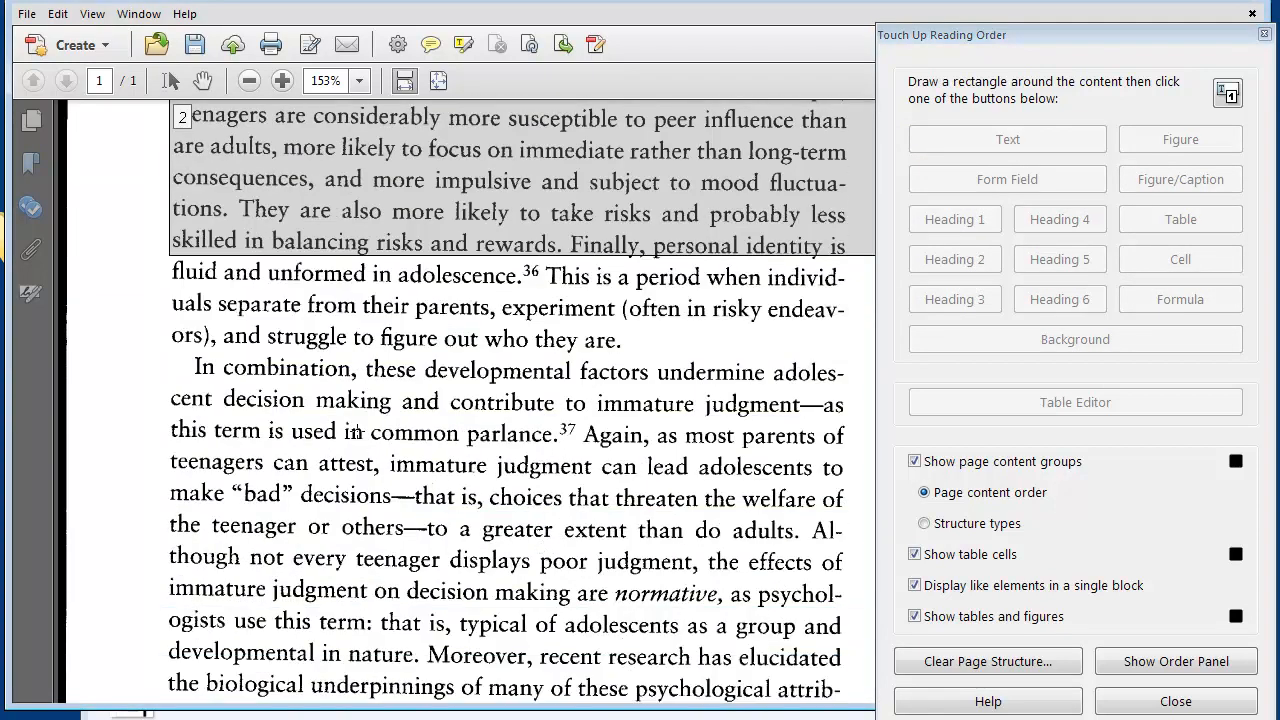
pyautogui.moveTo(156, 246); pyautogui.dragTo(864, 702)
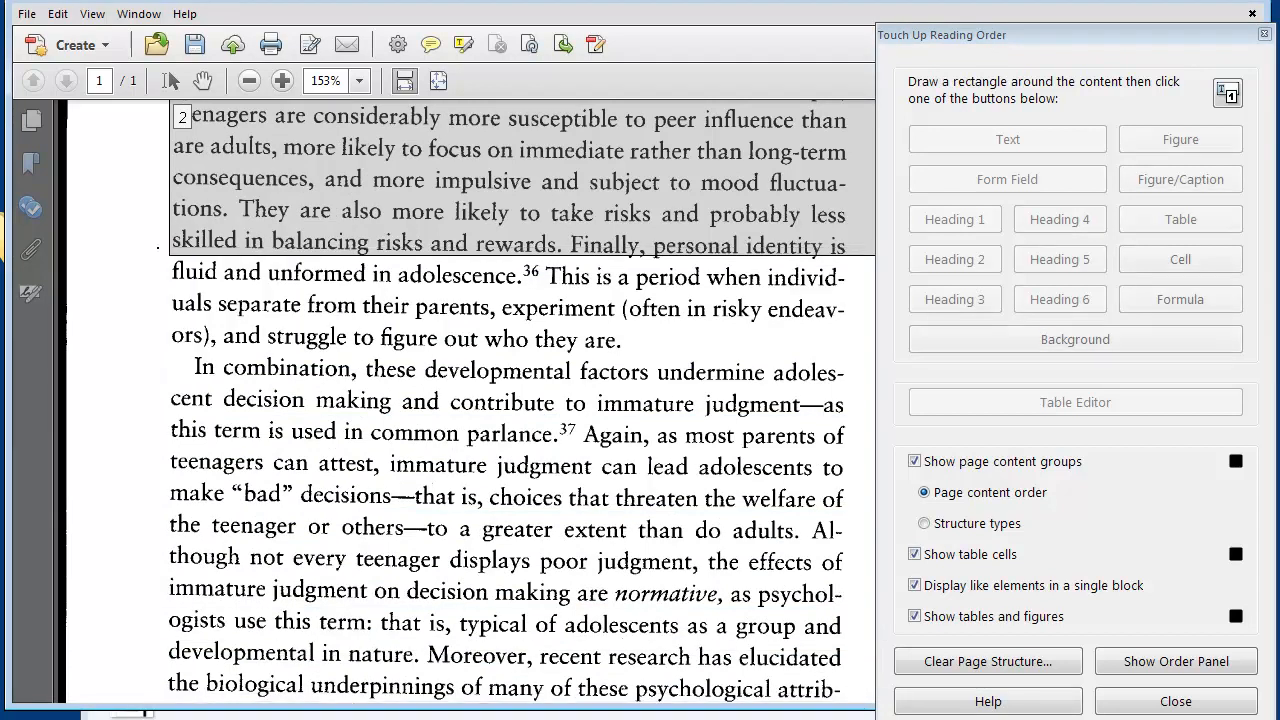
pyautogui.click(972, 143)
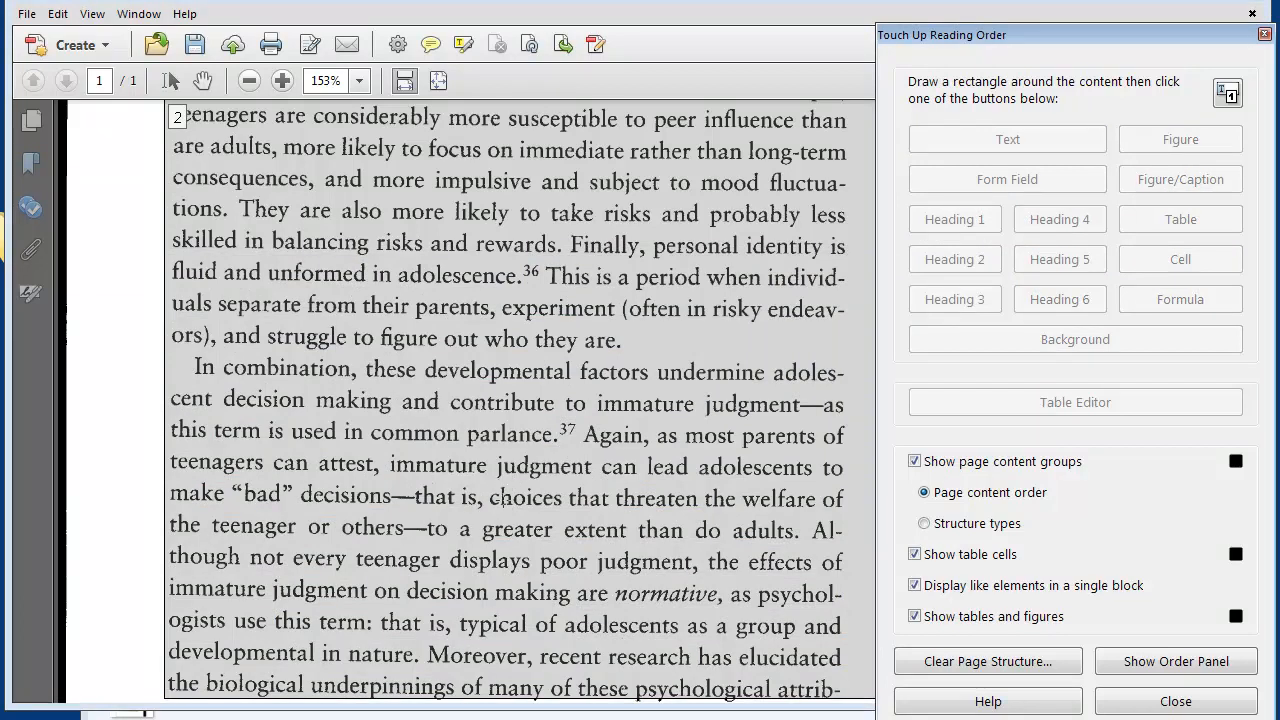
pyautogui.scroll(-5, 495, 497)
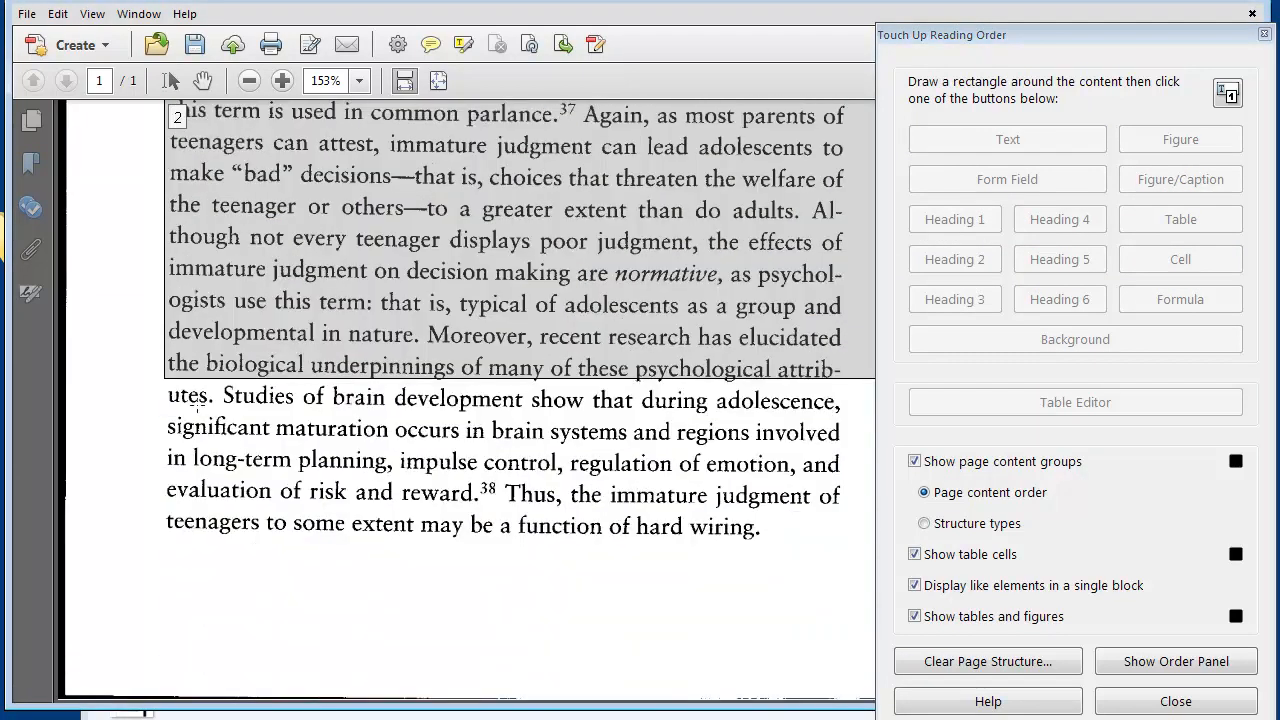
pyautogui.moveTo(150, 358); pyautogui.dragTo(853, 569)
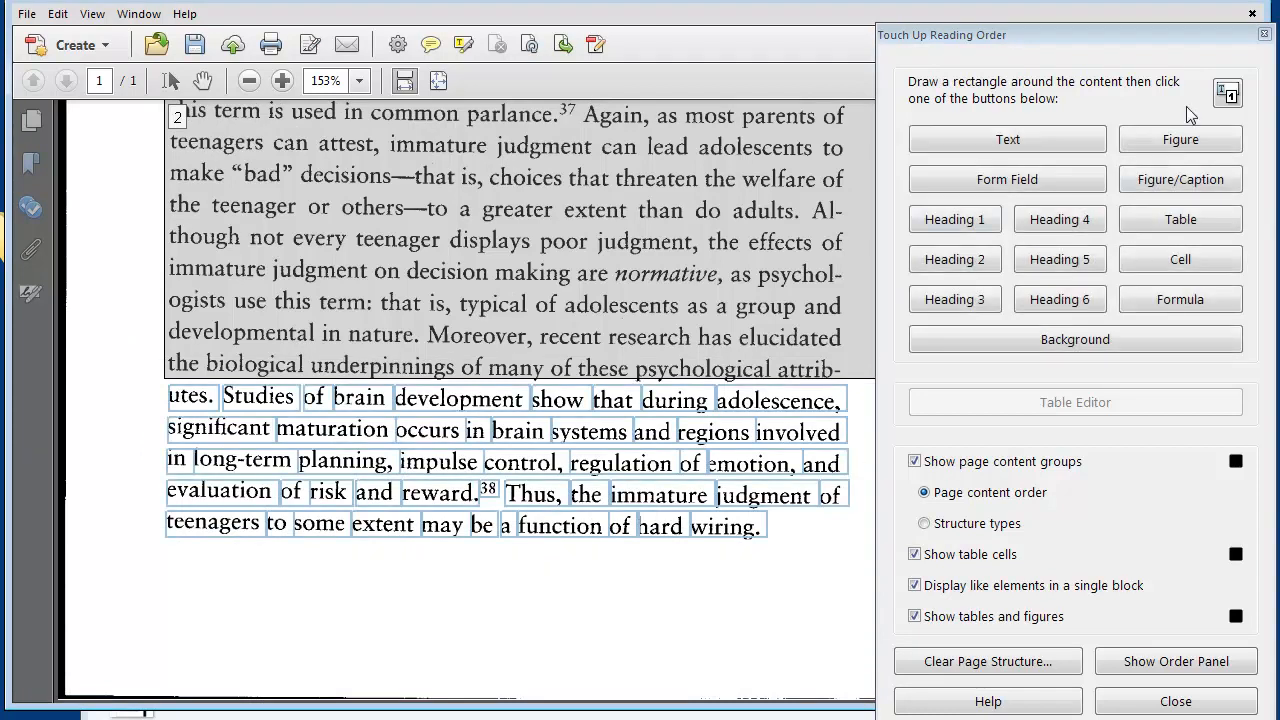
pyautogui.click(1008, 140)
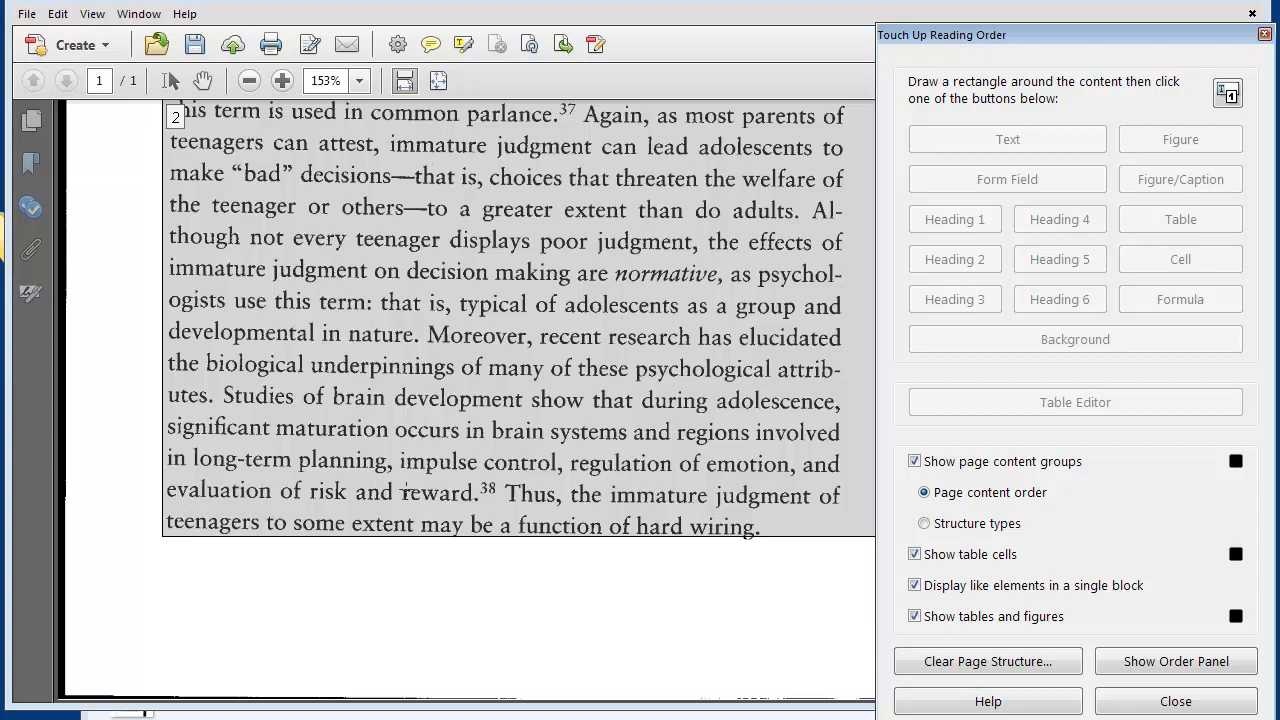
# Step: Check the order of the tagged groups, then close Touch Up Reading Order and hide the tools for a wider page view
pyautogui.scroll(10, 394, 571)
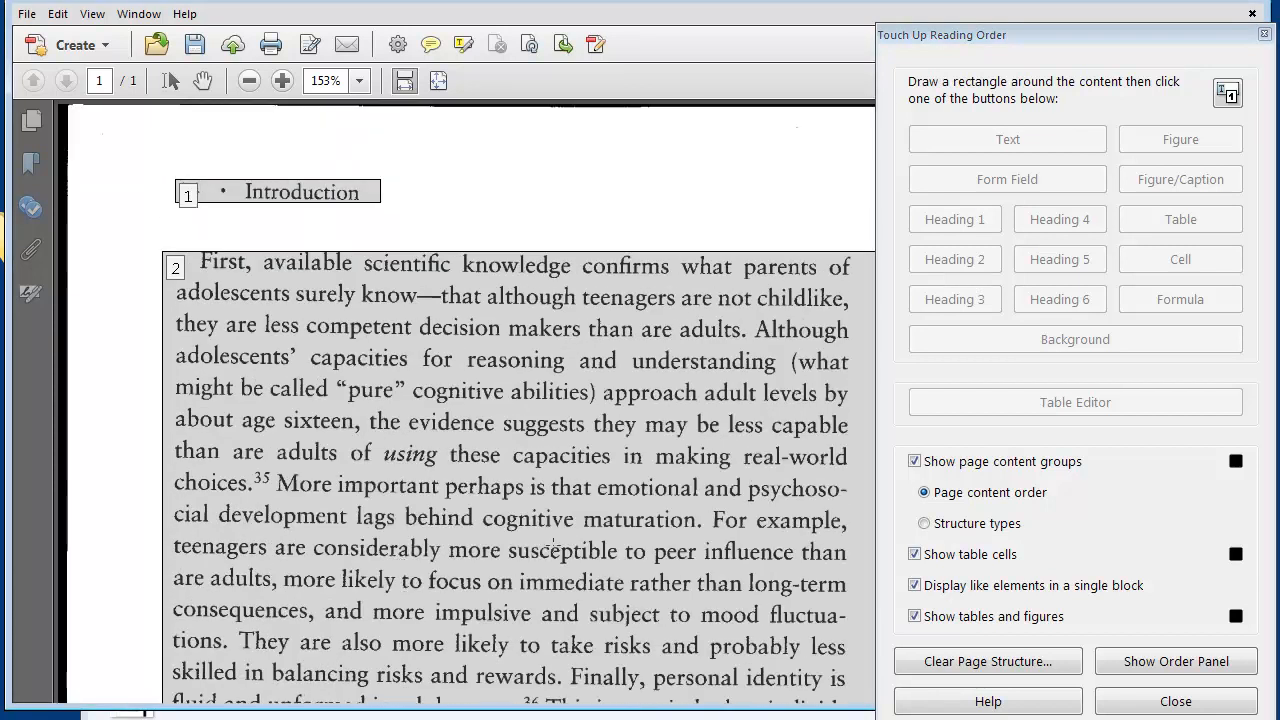
pyautogui.scroll(-12, 556, 545)
pyautogui.scroll(-2, 558, 540)
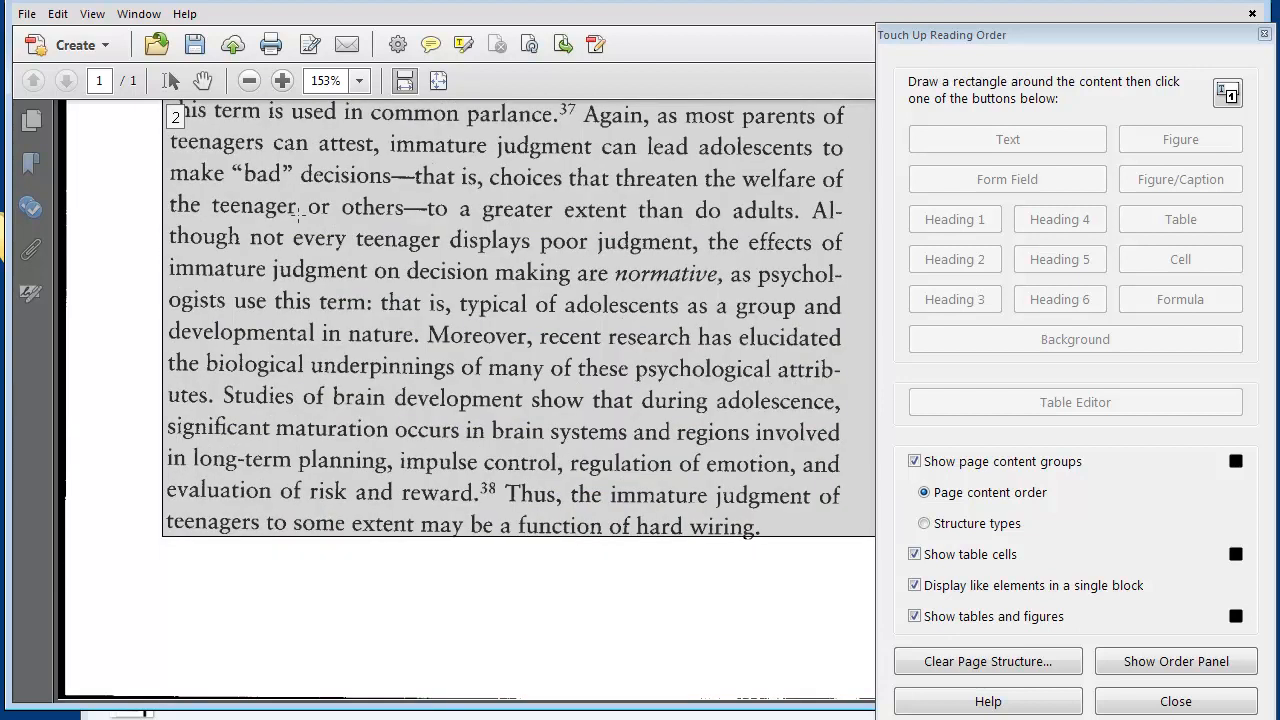
pyautogui.click(1205, 706)
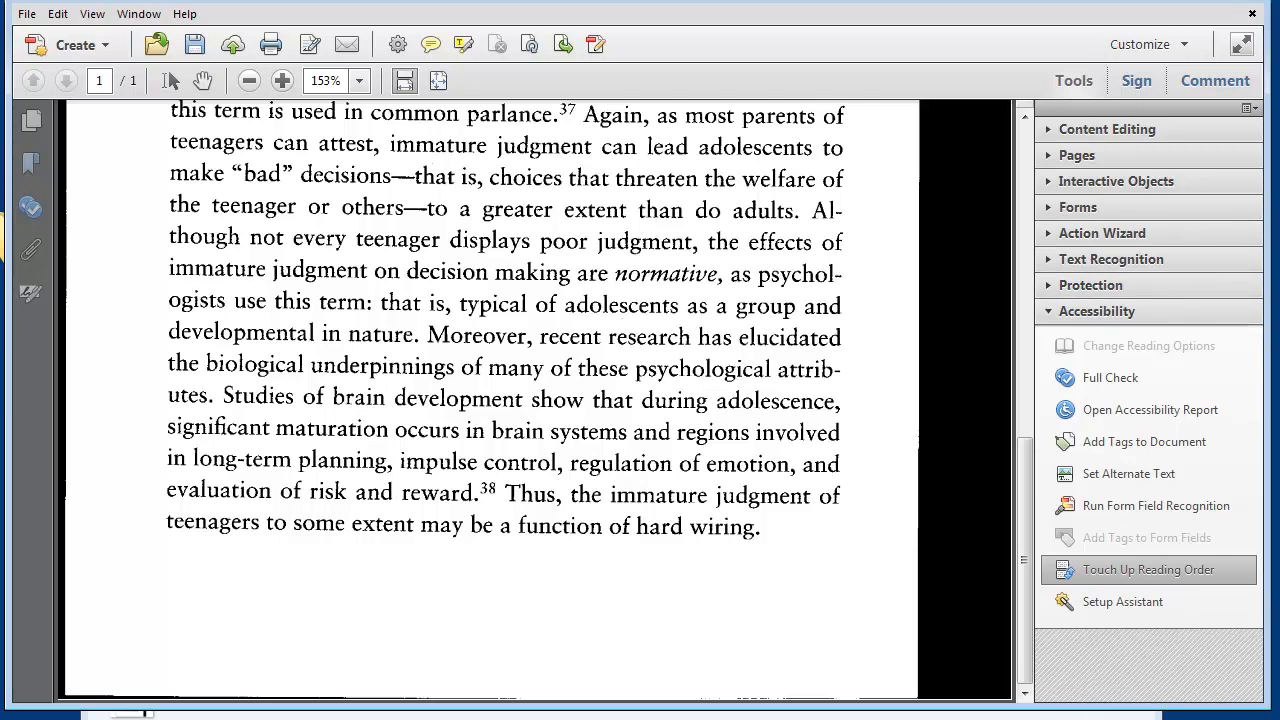
pyautogui.click(1083, 80)
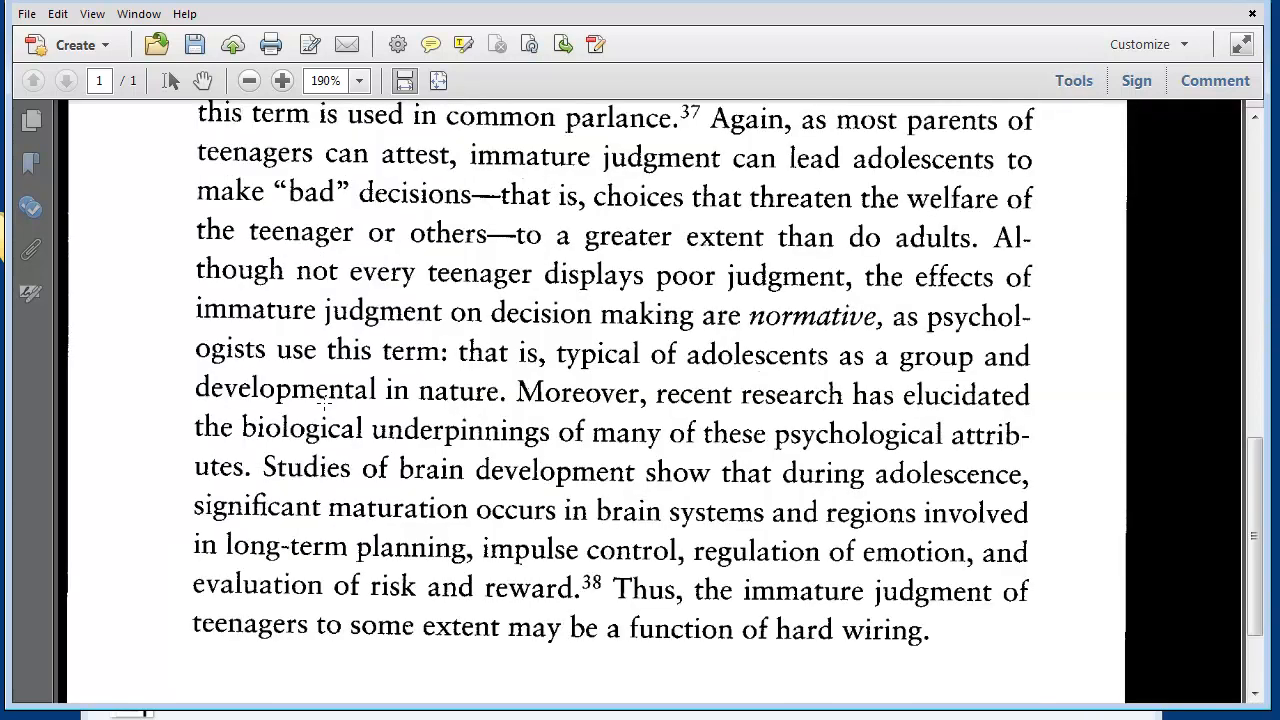
# Step: Return to the Introduction heading at the beginning of the page and activate Read Out Loud
pyautogui.click(462, 273)
pyautogui.scroll(10, 480, 300)
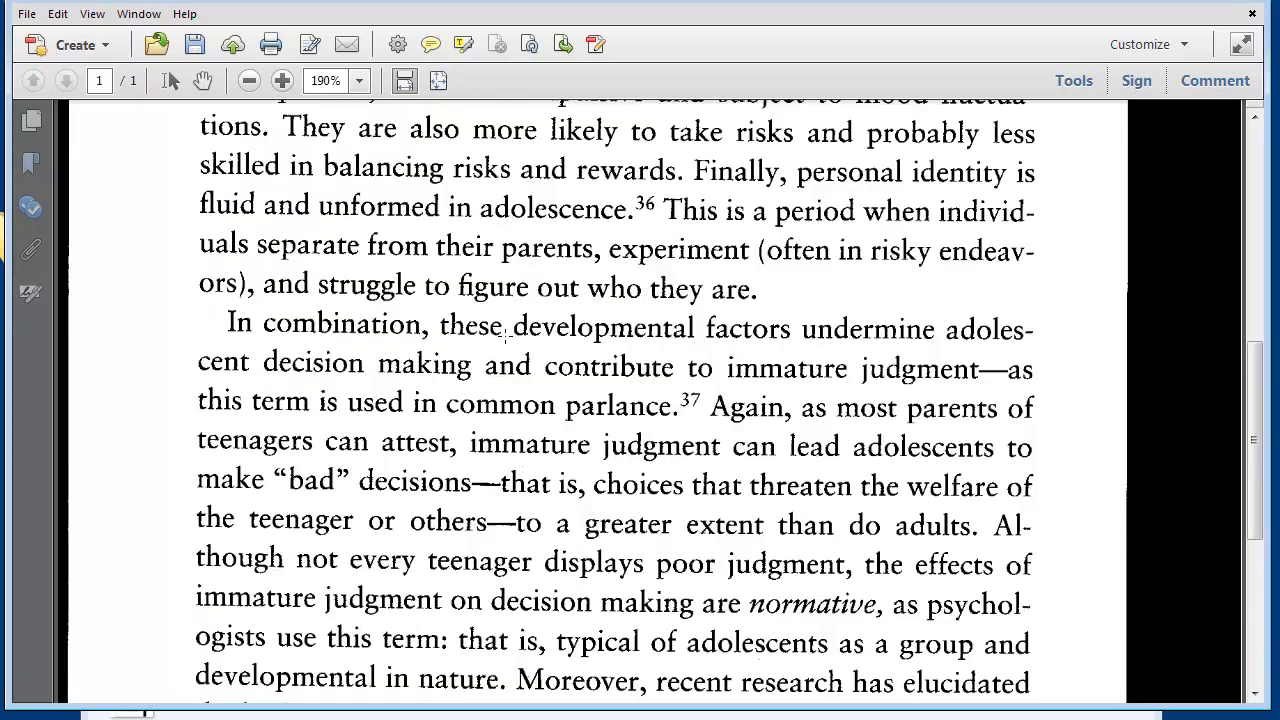
pyautogui.scroll(3, 505, 337)
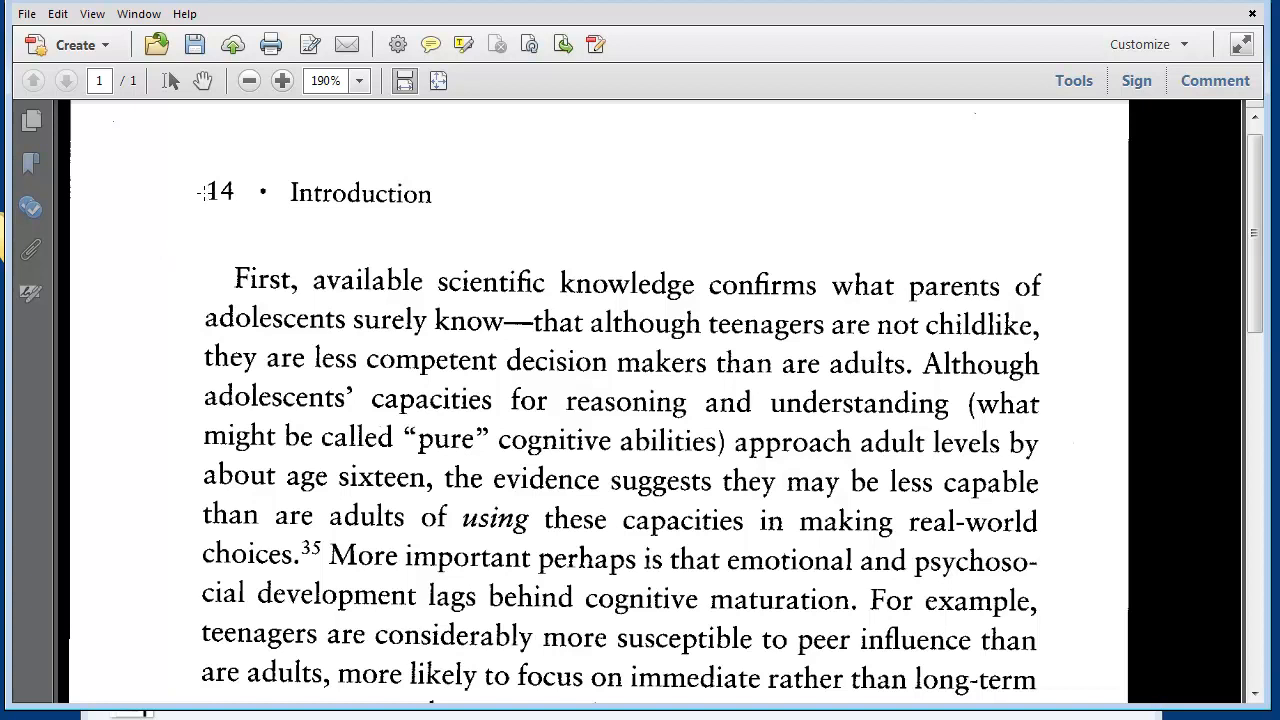
pyautogui.click(93, 14)
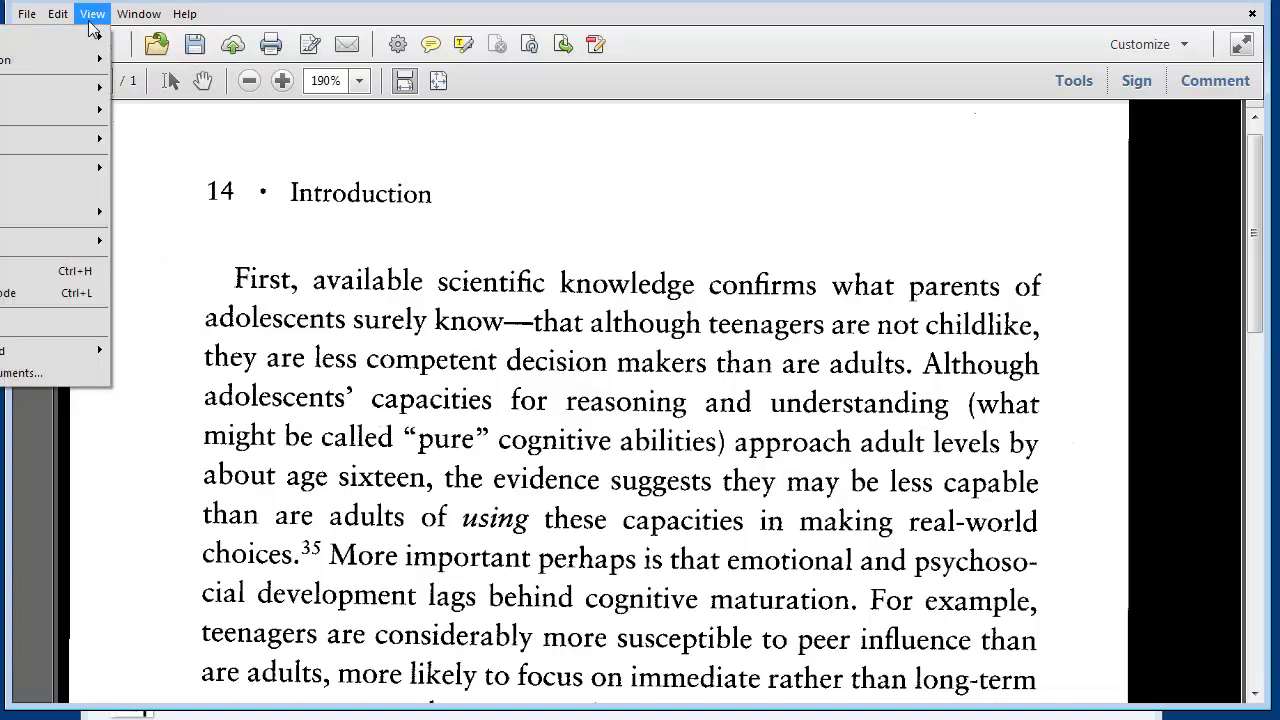
pyautogui.moveTo(68, 357)
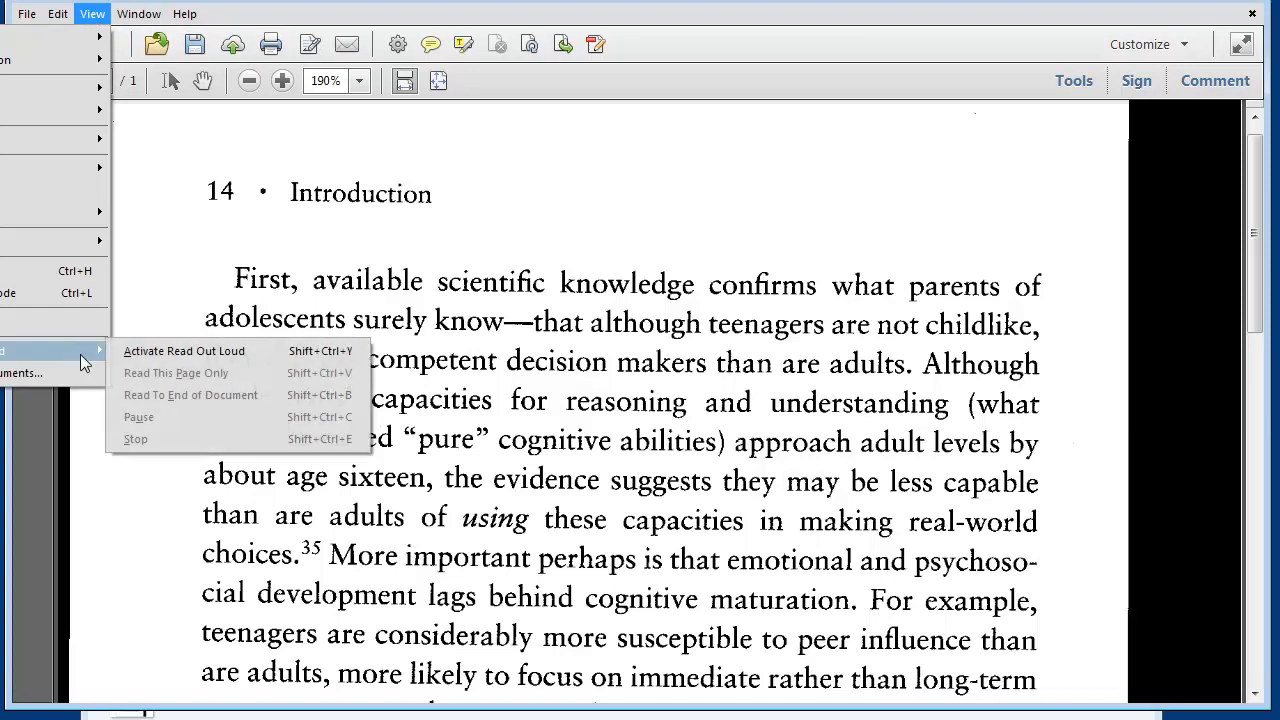
pyautogui.click(145, 358)
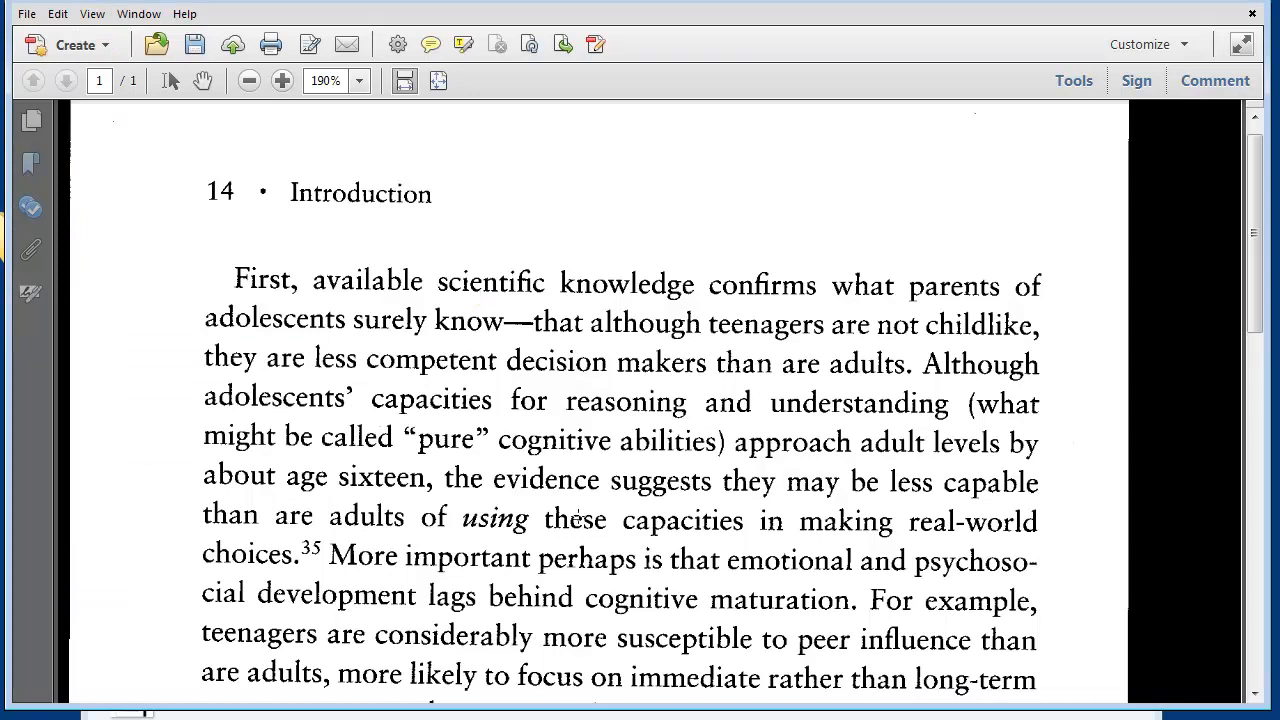
# Step: Show the tools again and examine the file formats offered for exporting the document, such as Microsoft Word
pyautogui.click(1074, 80)
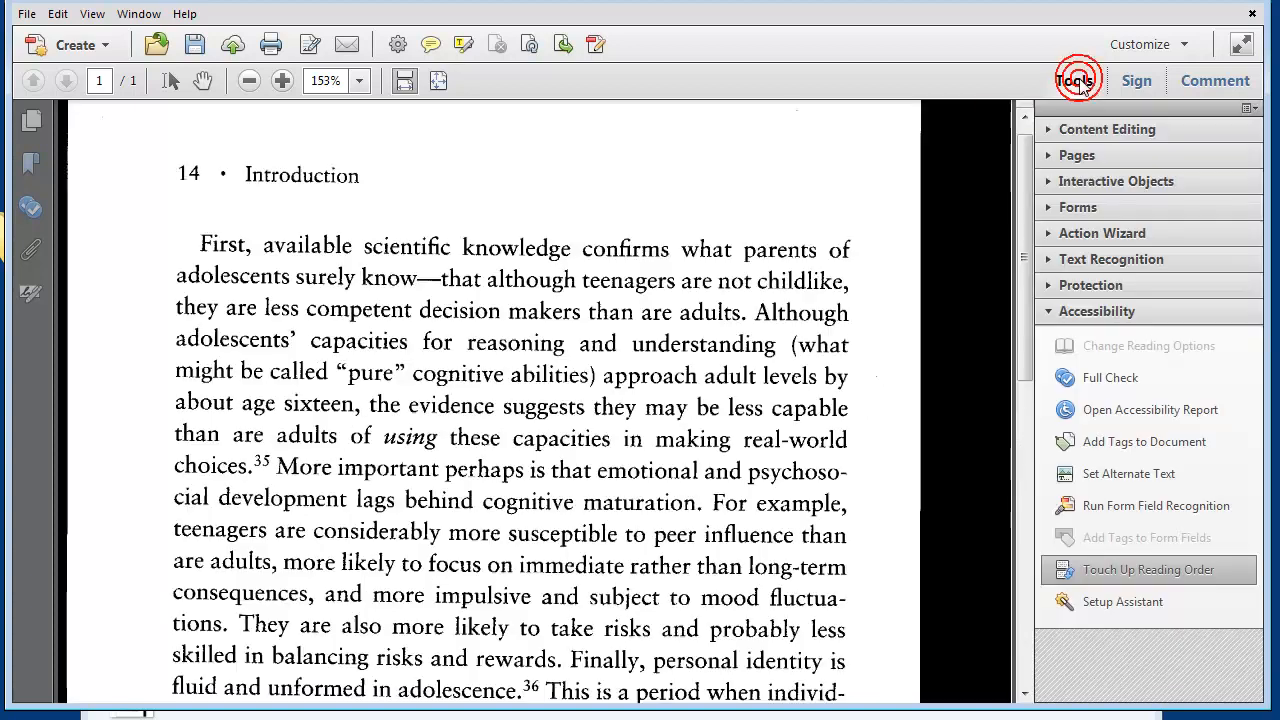
pyautogui.click(1100, 129)
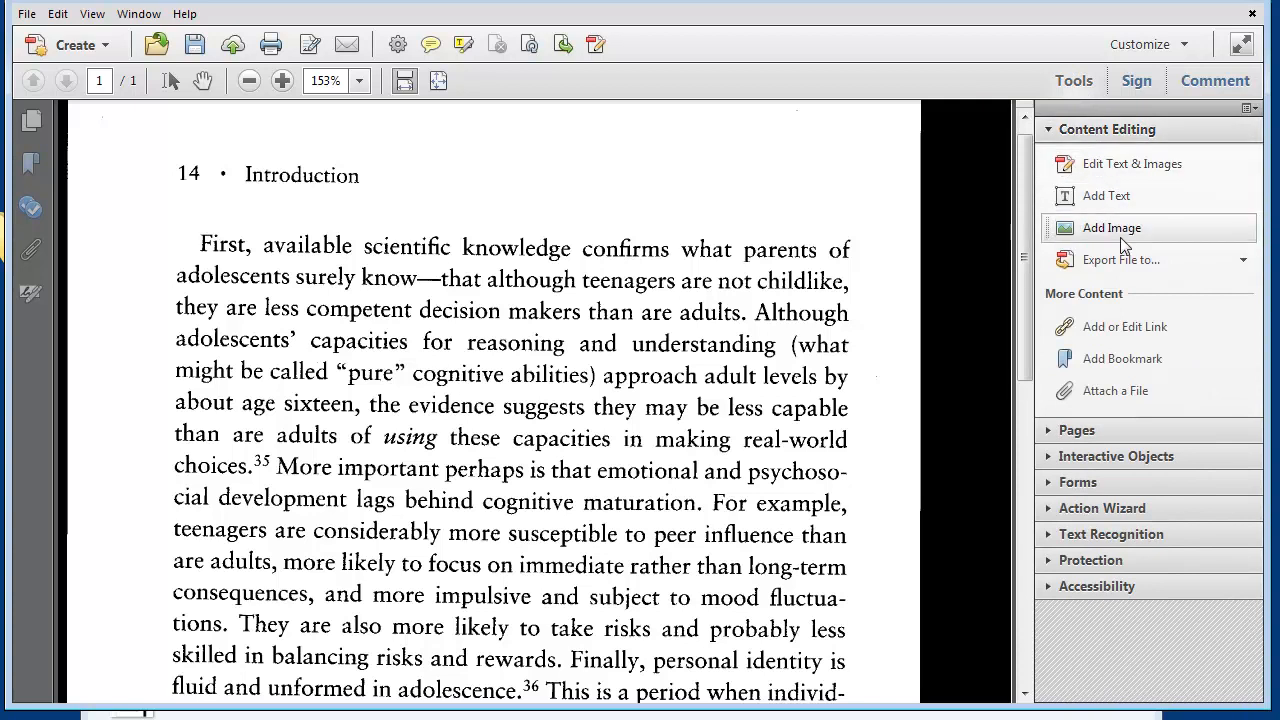
pyautogui.click(1150, 259)
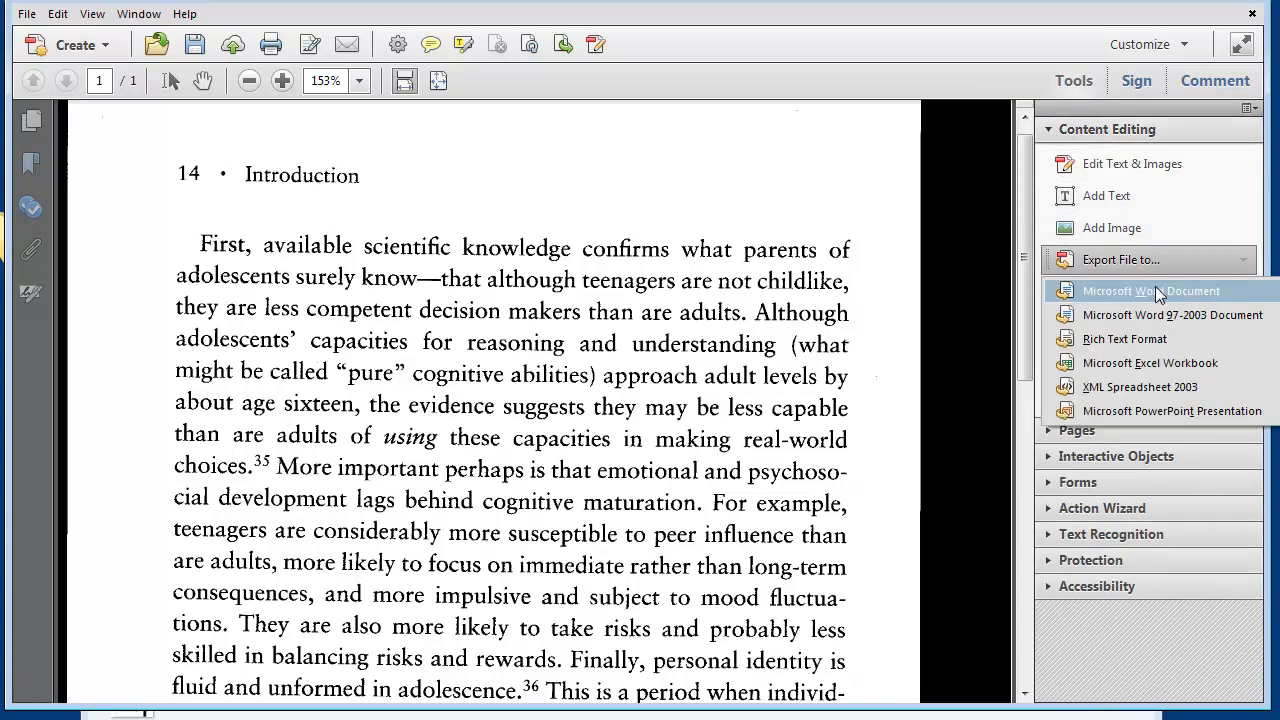
pyautogui.click(1160, 259)
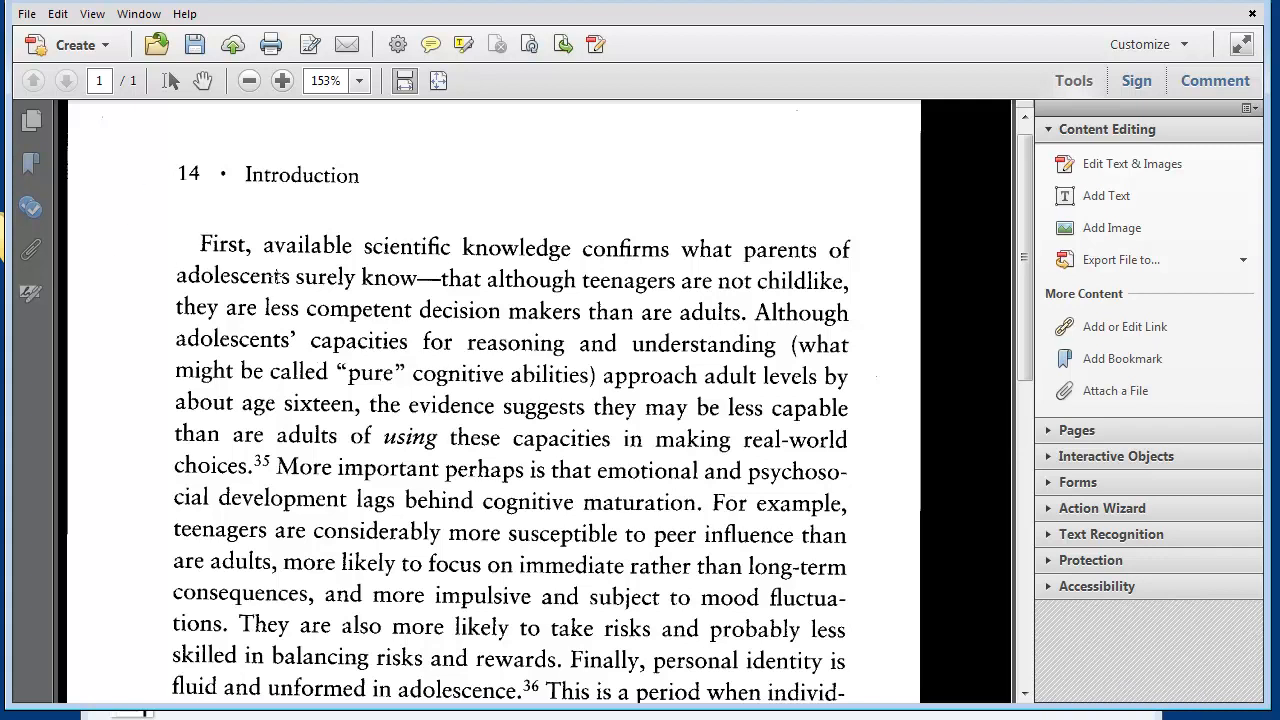
# Step: Close Example 1.pdf without saving its changes and open Example 2.pdf from the AEL folder
pyautogui.click(1252, 14)
pyautogui.click(743, 400)
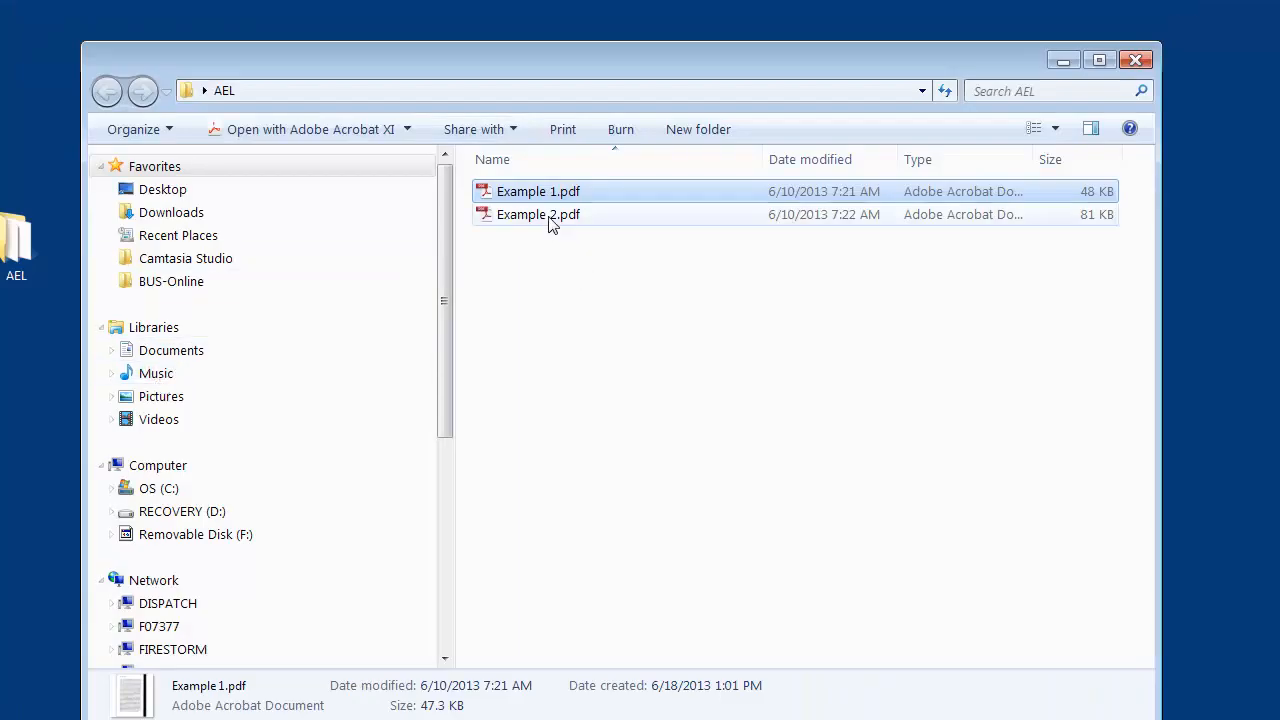
pyautogui.click(548, 214)
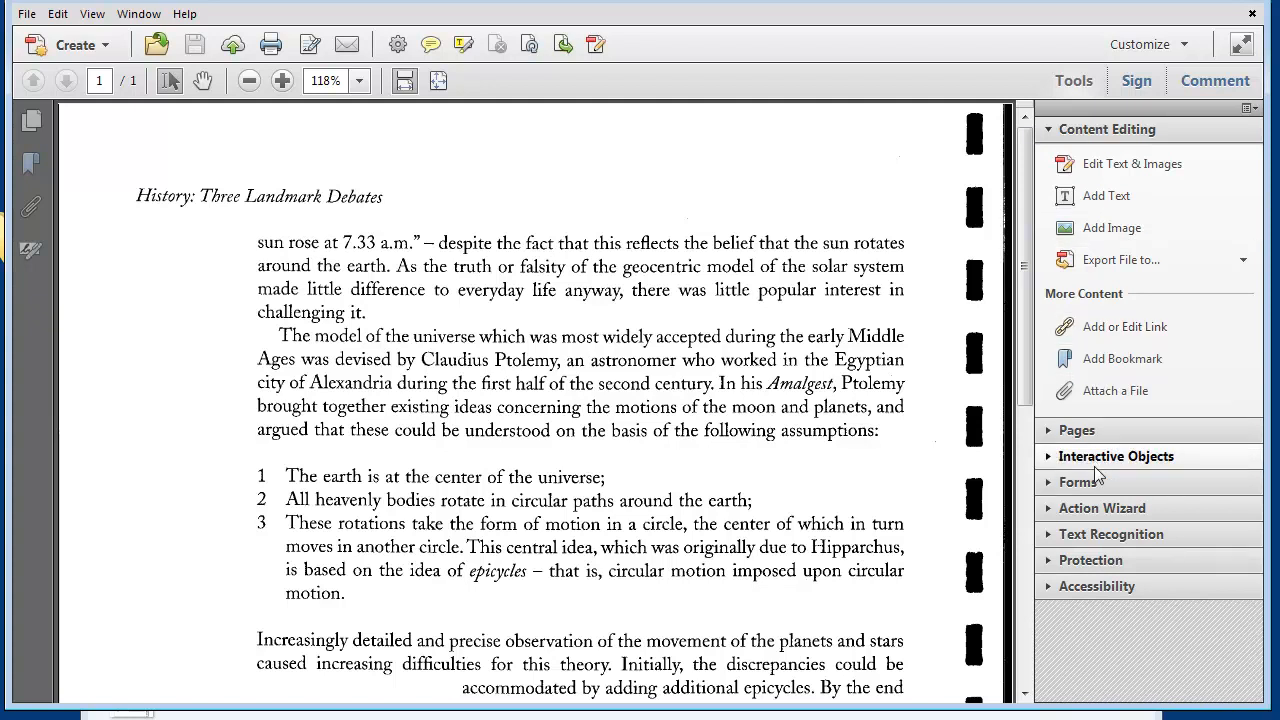
# Step: Start the Make Accessible action on Example 2.pdf and set the document title to "Example 2"
pyautogui.click(1104, 509)
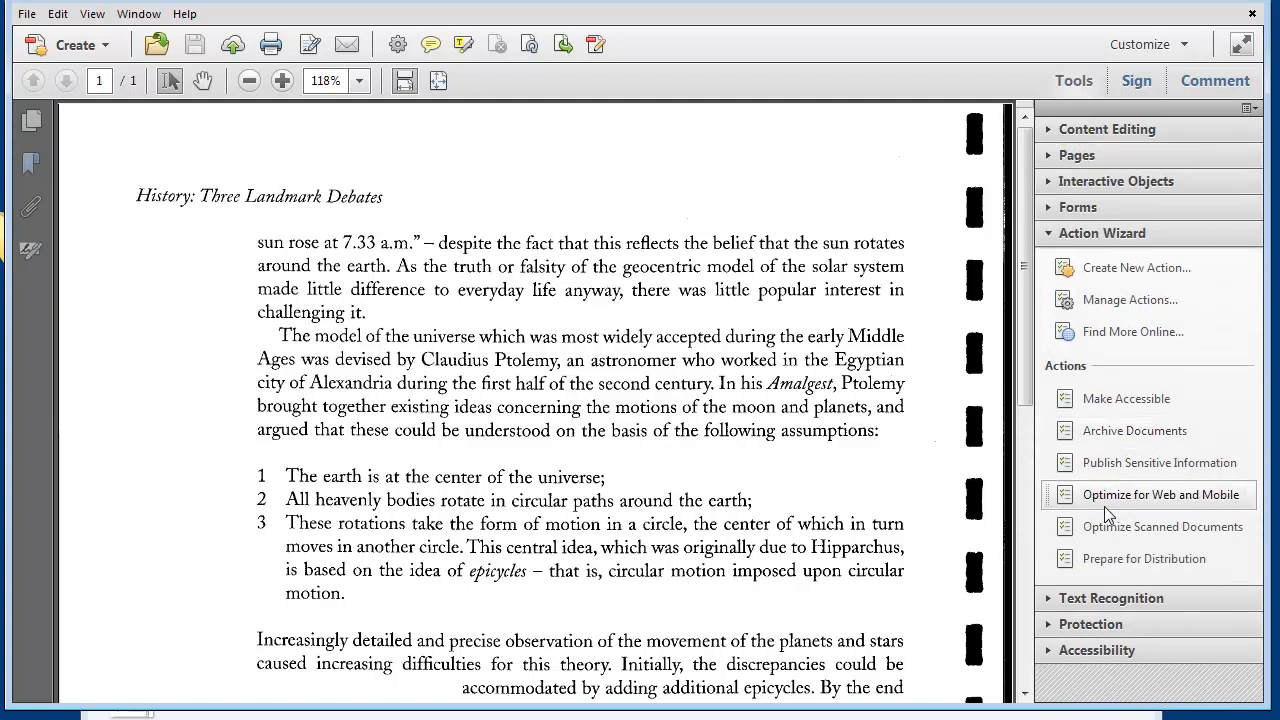
pyautogui.click(1119, 400)
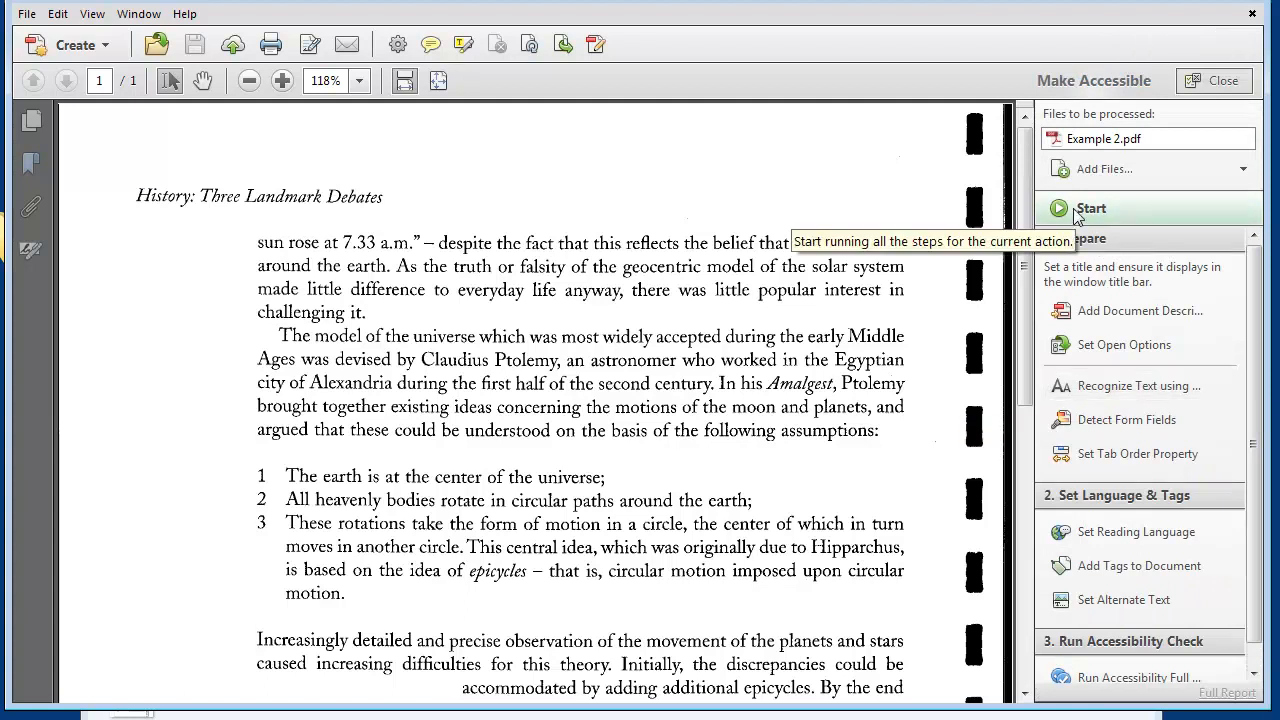
pyautogui.click(1077, 212)
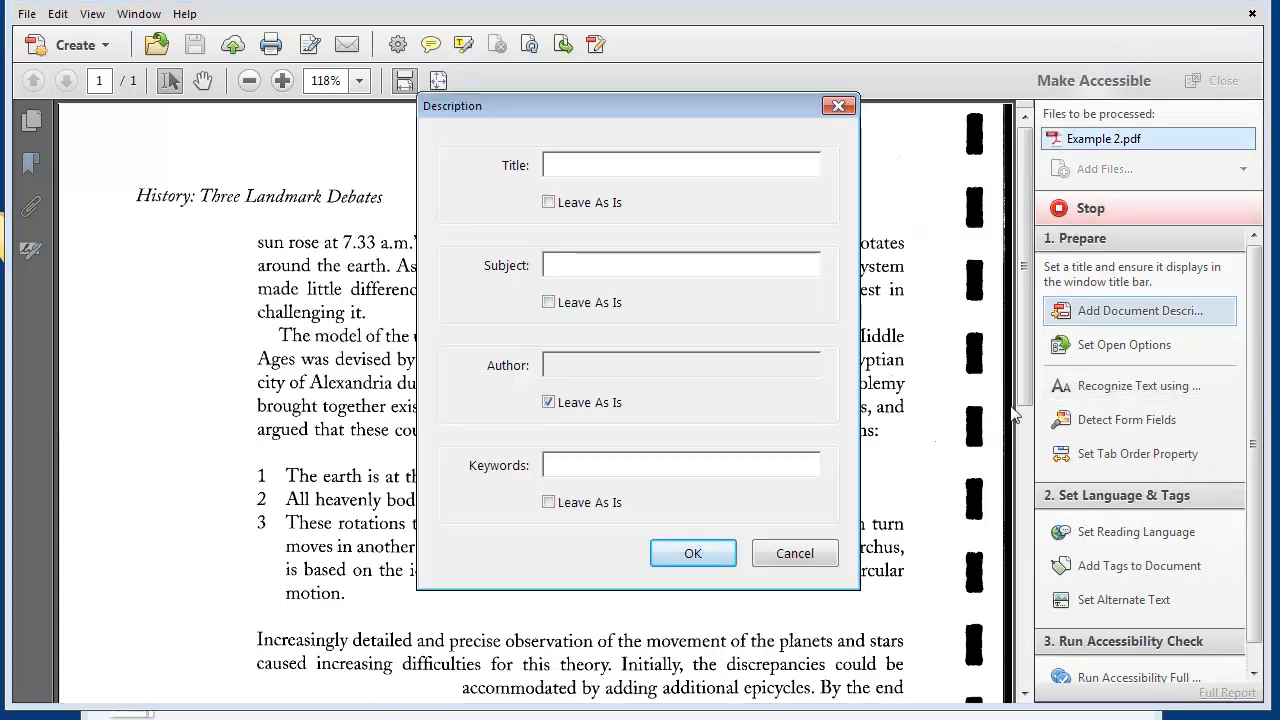
pyautogui.write('Exam')
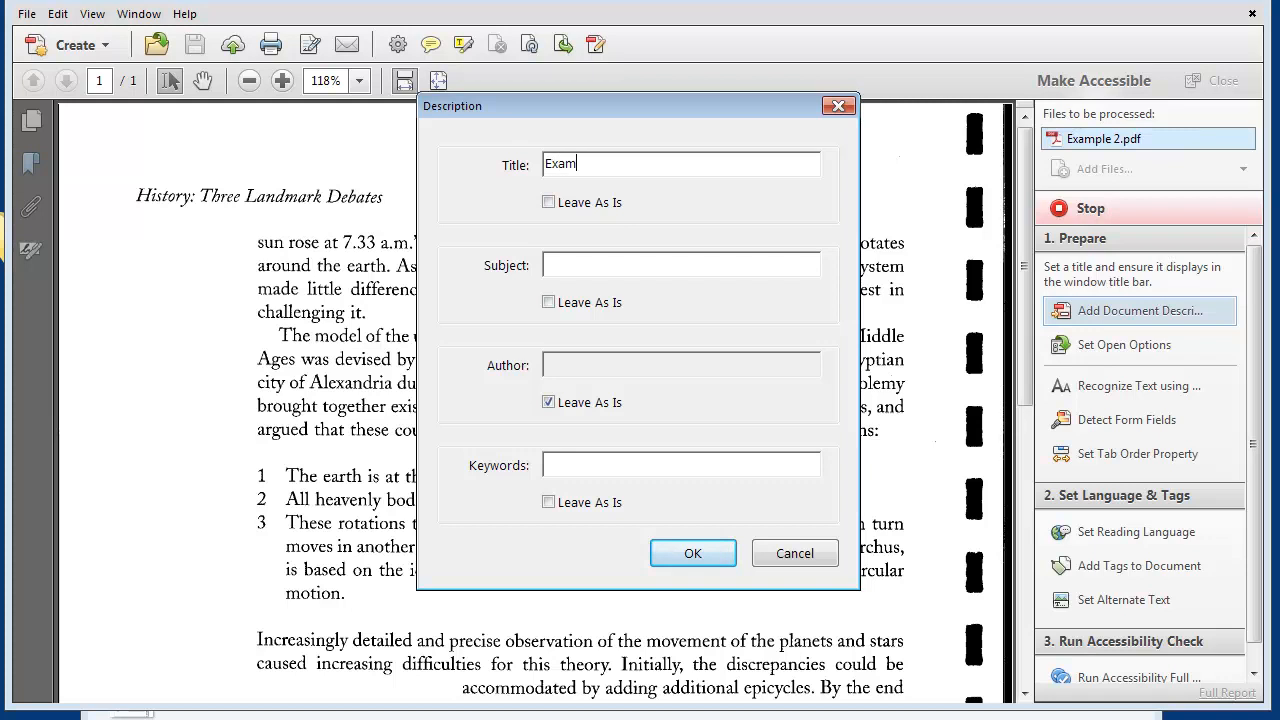
pyautogui.write('ple 2')
pyautogui.click(688, 550)
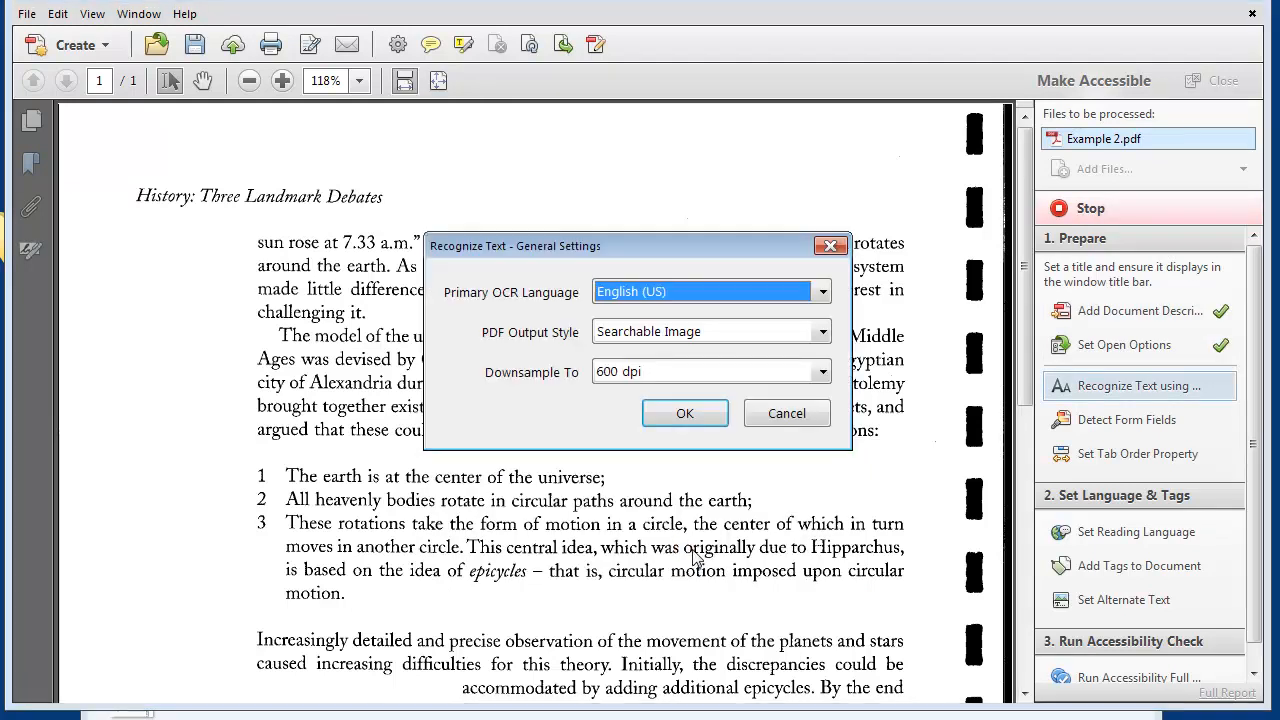
# Step: Recognize the text as English (US) with Searchable Image output at 600 dpi, and skip form field detection
pyautogui.click(680, 411)
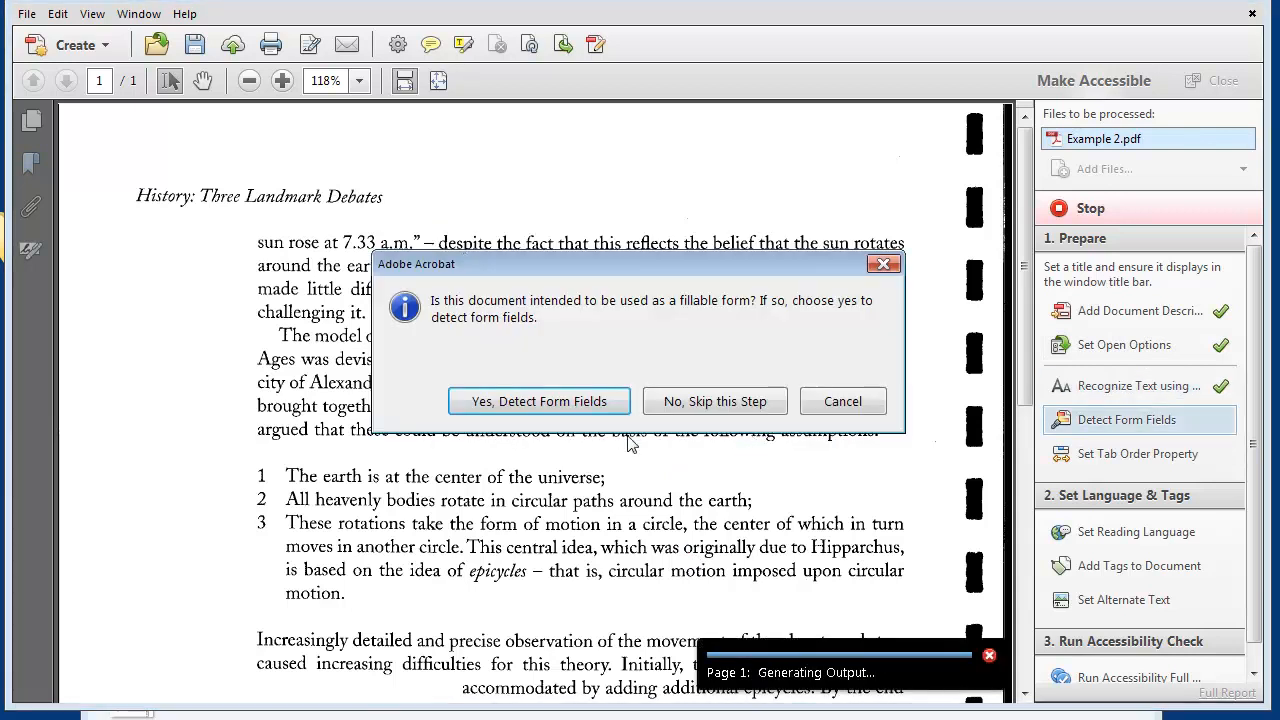
pyautogui.click(692, 411)
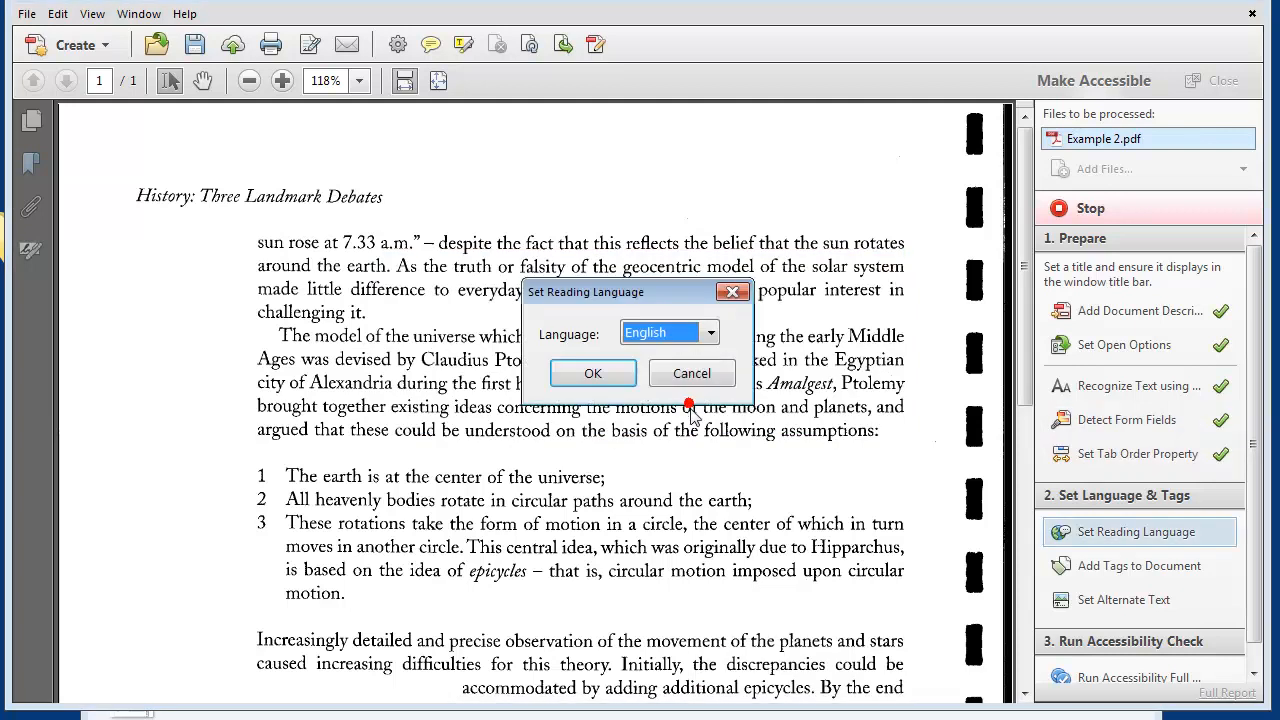
# Step: Set the reading language to English and give the portrait figure the alternate text "Copernicus"
pyautogui.click(600, 378)
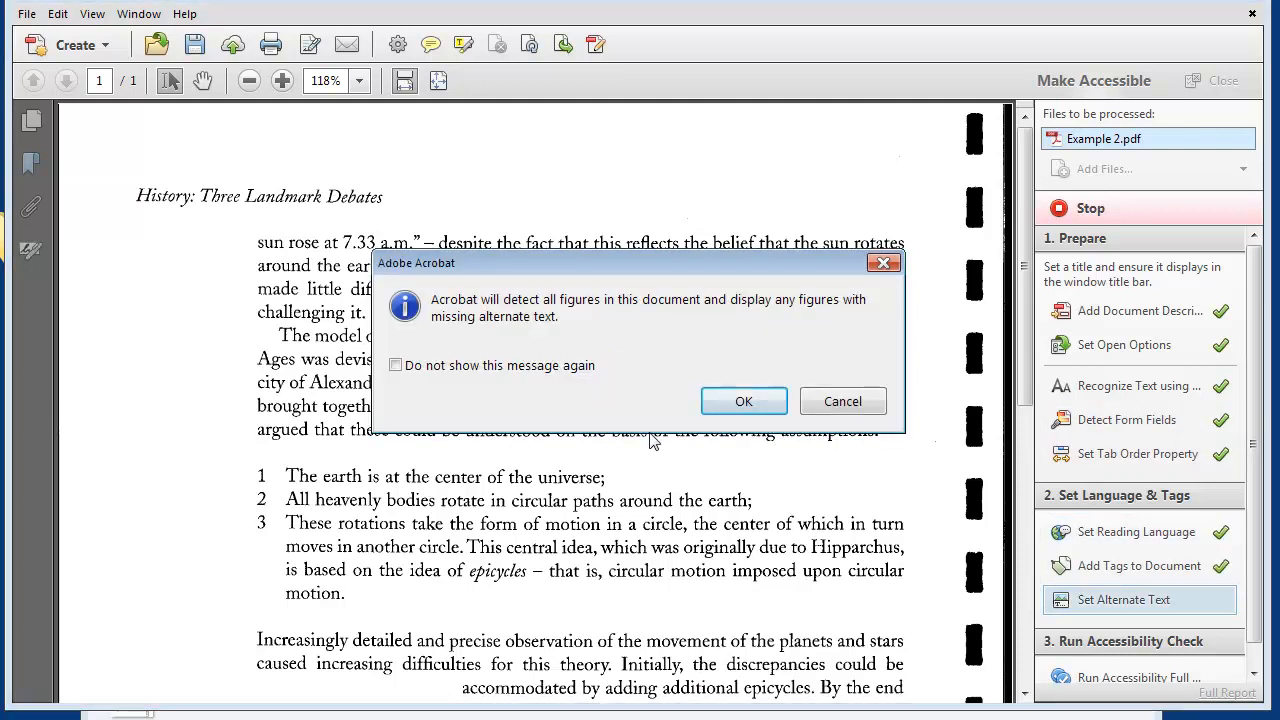
pyautogui.click(740, 401)
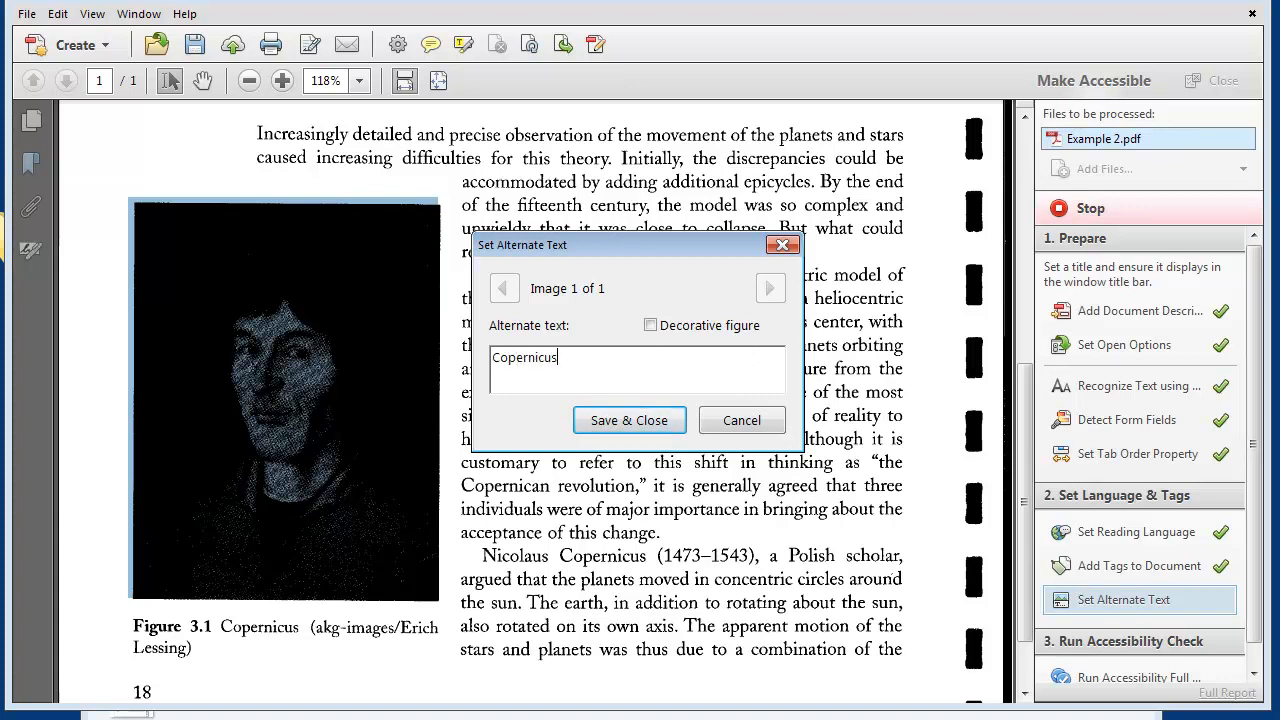
pyautogui.click(660, 422)
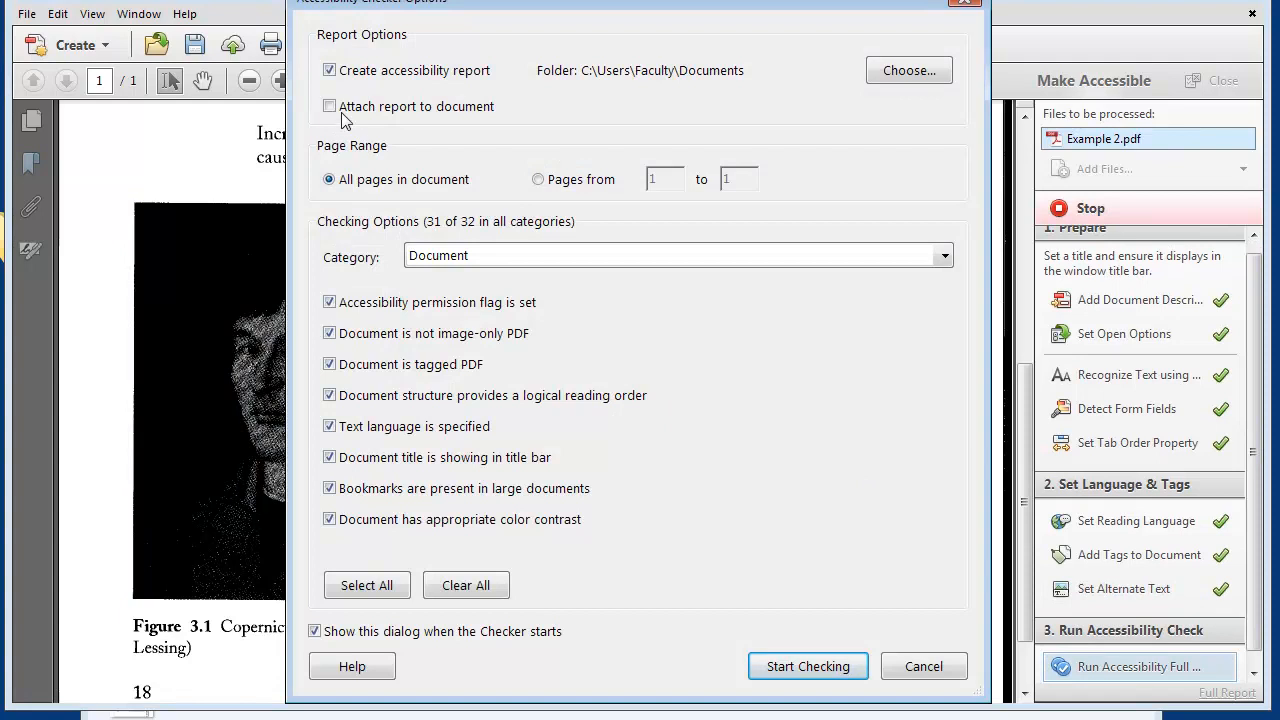
# Step: Run the full accessibility check on all pages with a report and review the Document category of its results
pyautogui.click(771, 674)
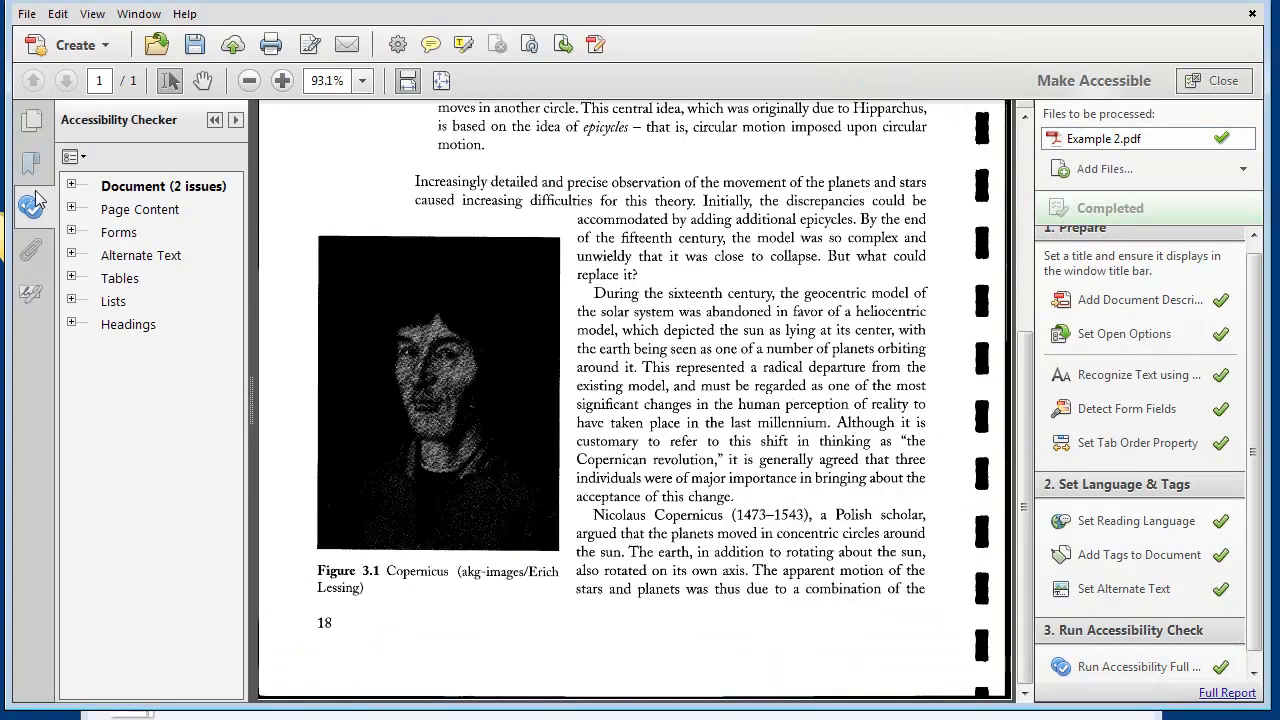
pyautogui.click(71, 186)
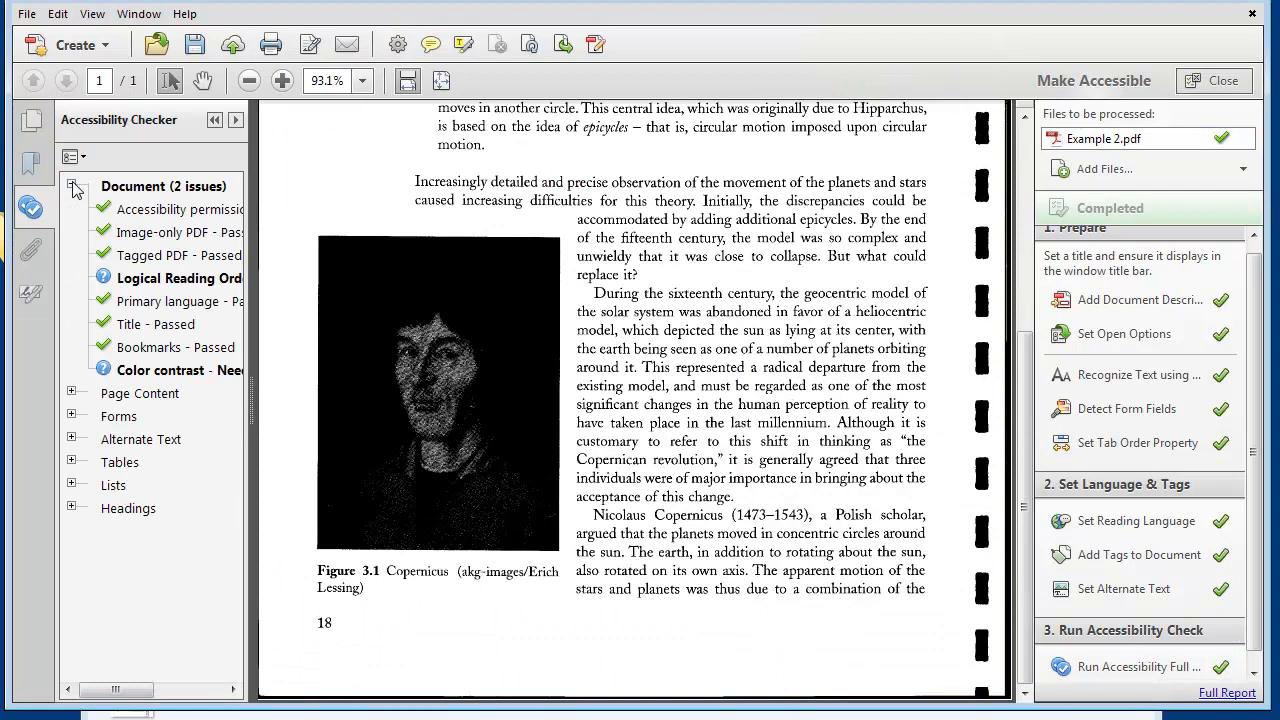
pyautogui.click(71, 185)
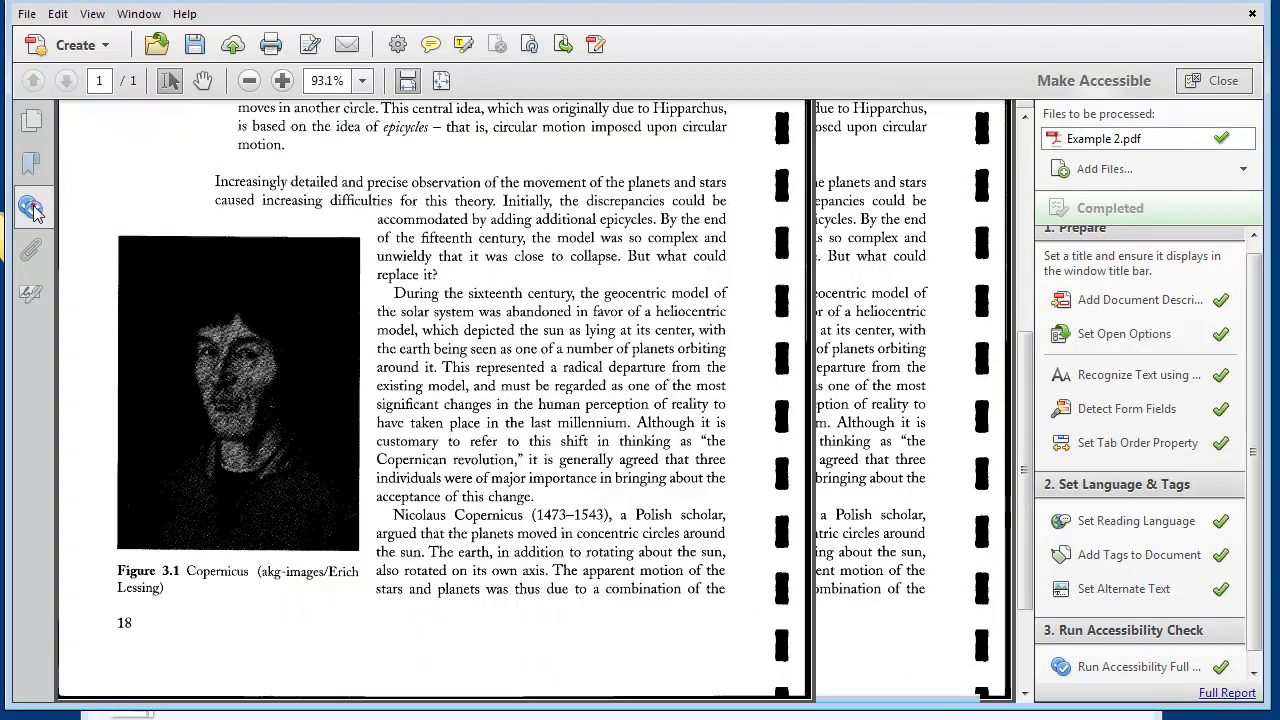
pyautogui.click(32, 208)
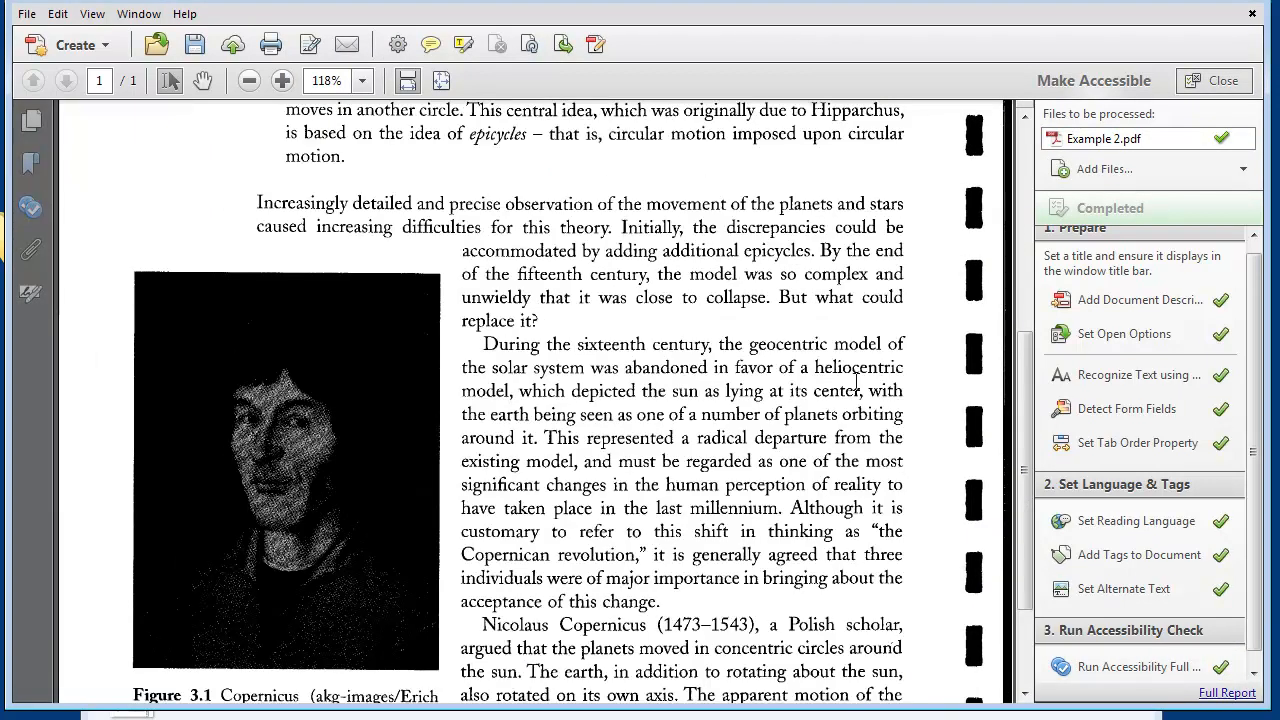
pyautogui.scroll(2, 898, 492)
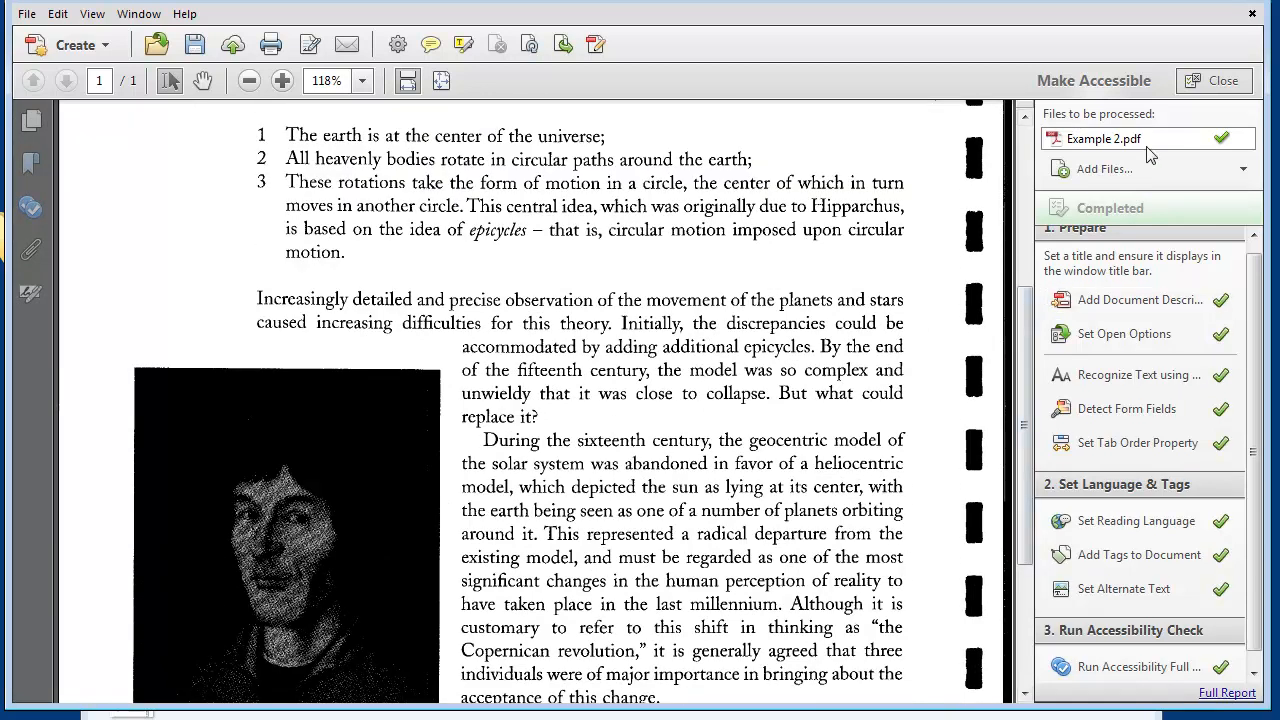
# Step: Leave the Make Accessible action and start Touch Up Reading Order from the accessibility tools
pyautogui.click(1214, 84)
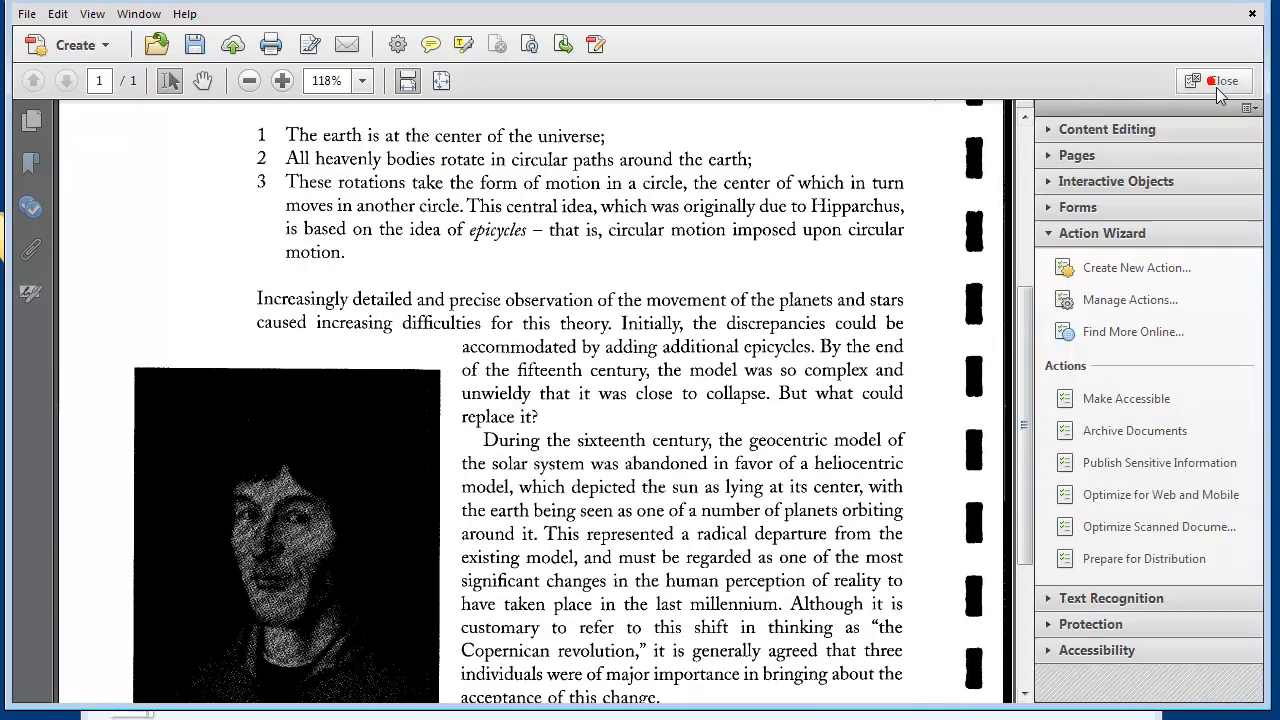
pyautogui.click(1055, 233)
pyautogui.click(1072, 311)
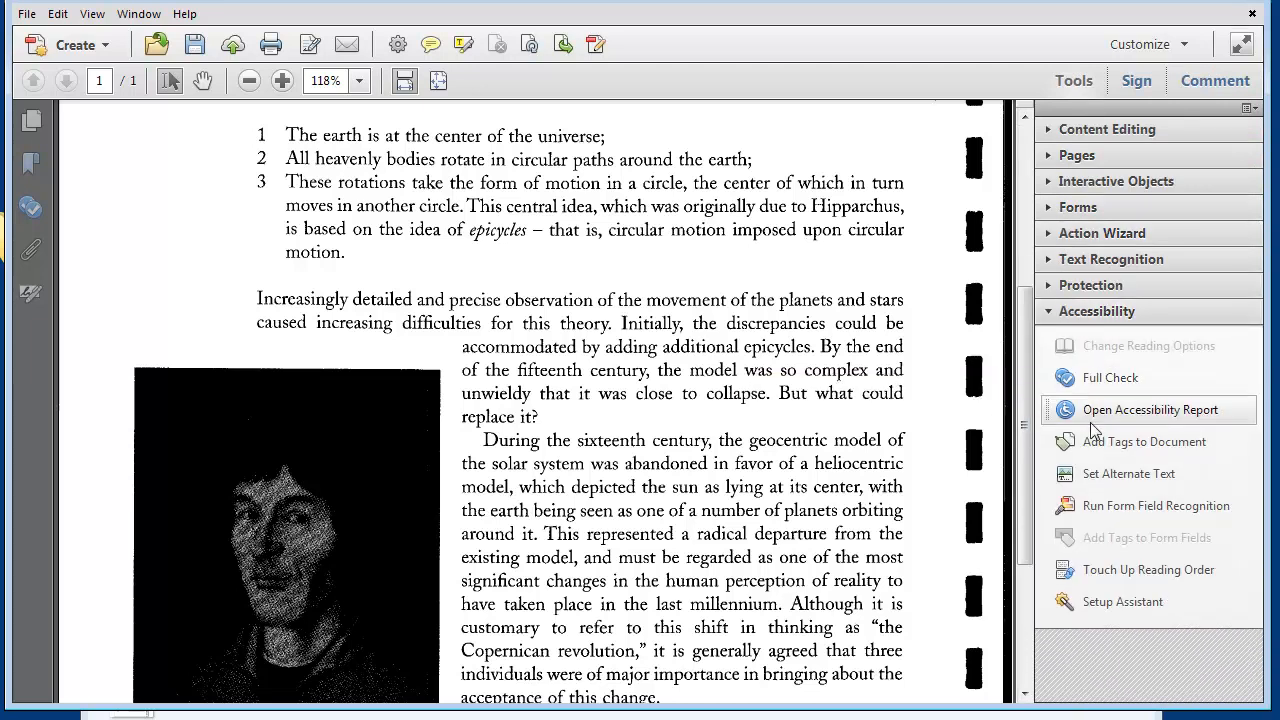
pyautogui.click(1145, 572)
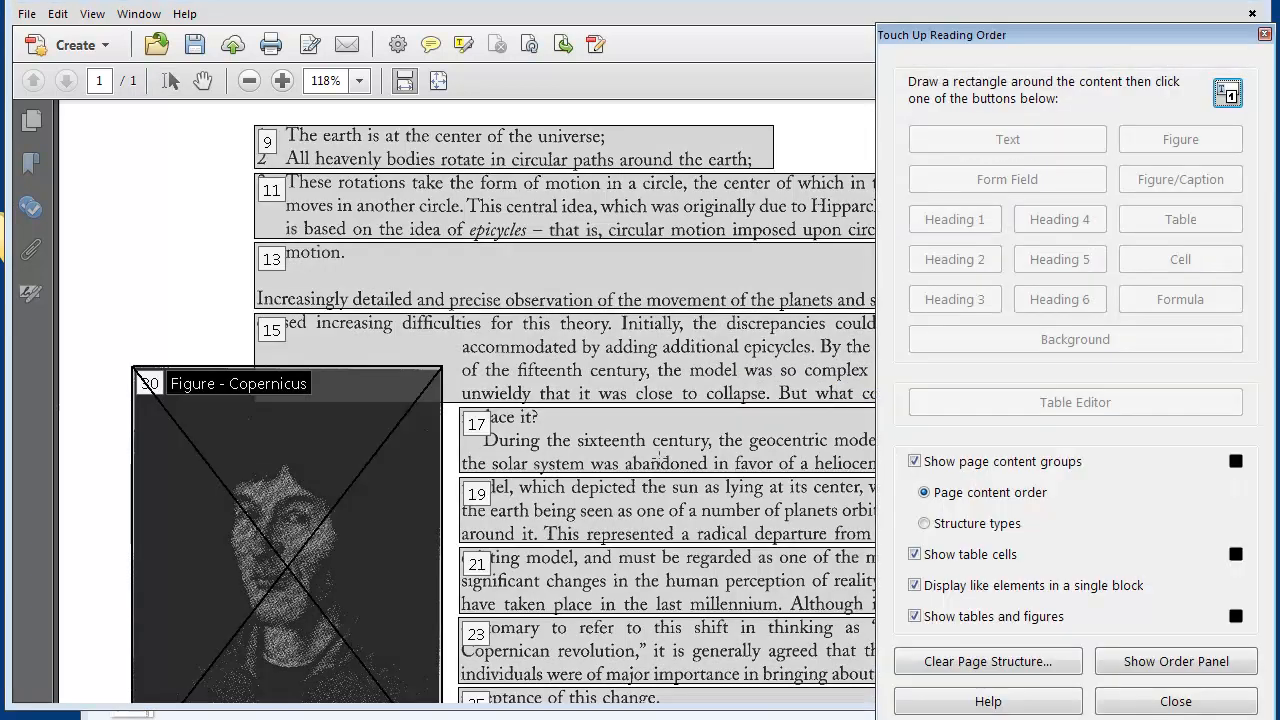
# Step: Examine how the numbered content regions divide the page's paragraphs, list and portrait figure
pyautogui.scroll(5, 186, 270)
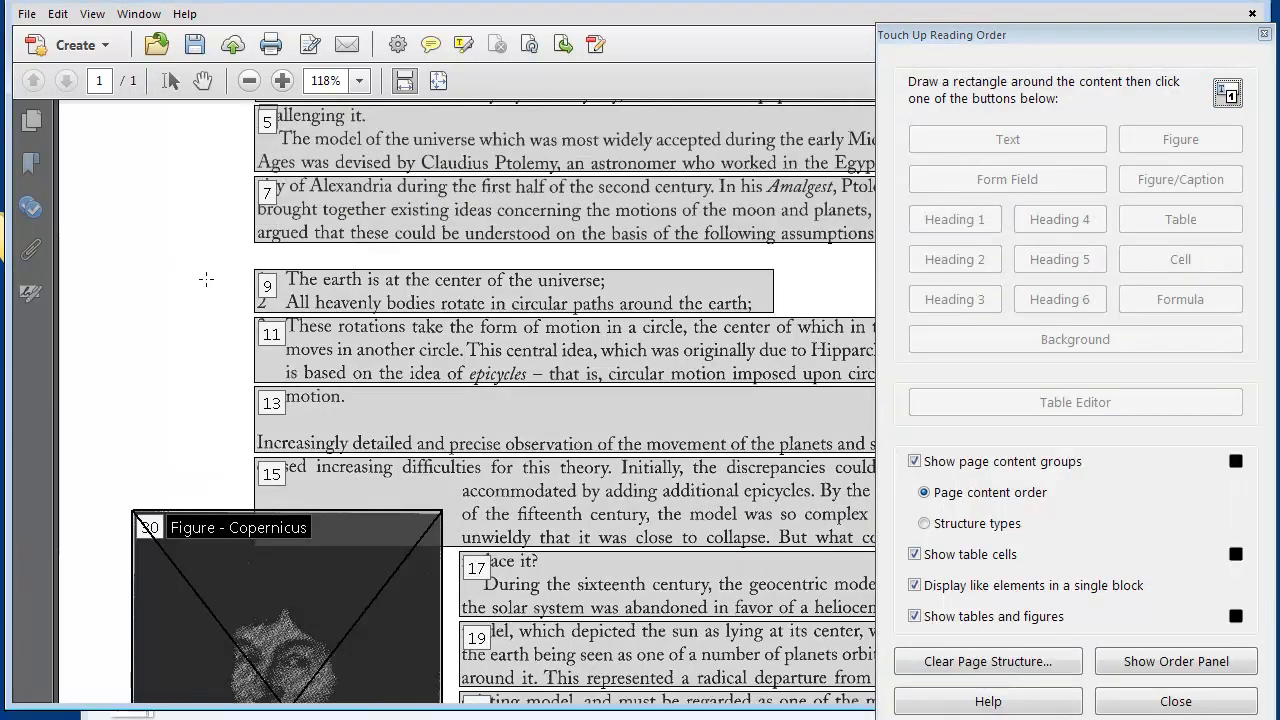
pyautogui.scroll(-2, 206, 279)
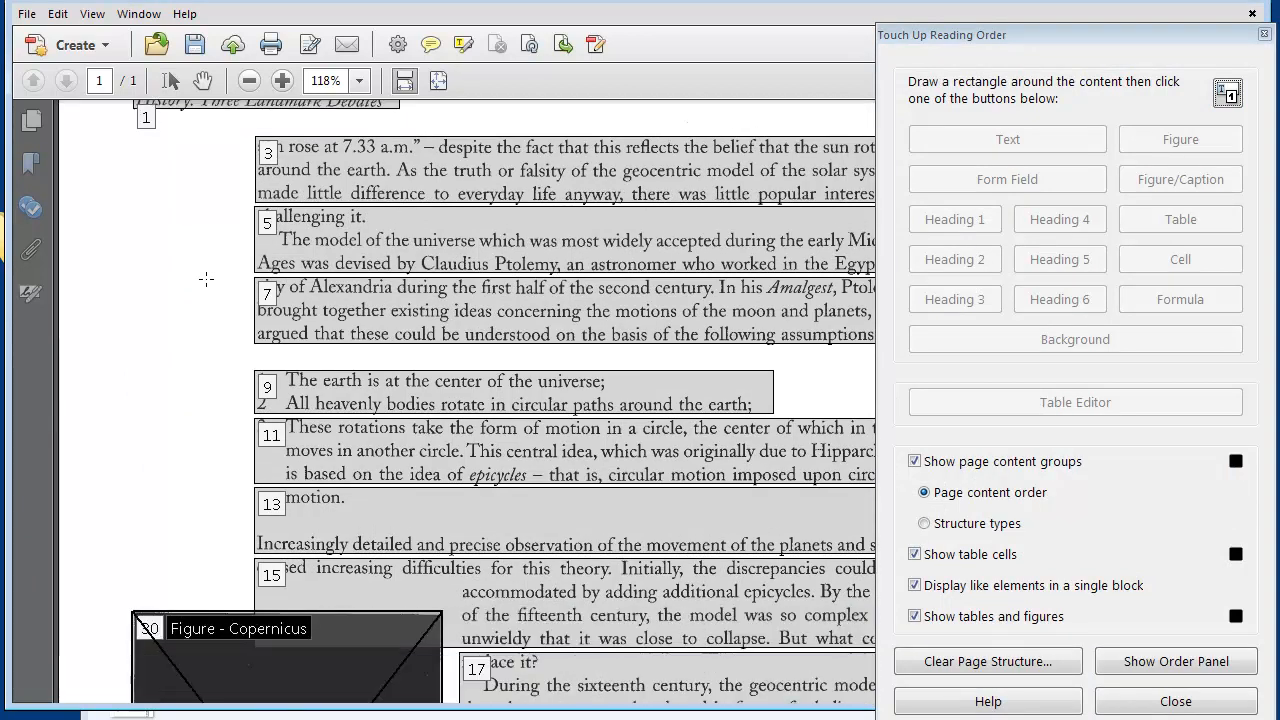
pyautogui.scroll(2, 206, 279)
pyautogui.scroll(-3, 206, 279)
pyautogui.scroll(-6, 206, 279)
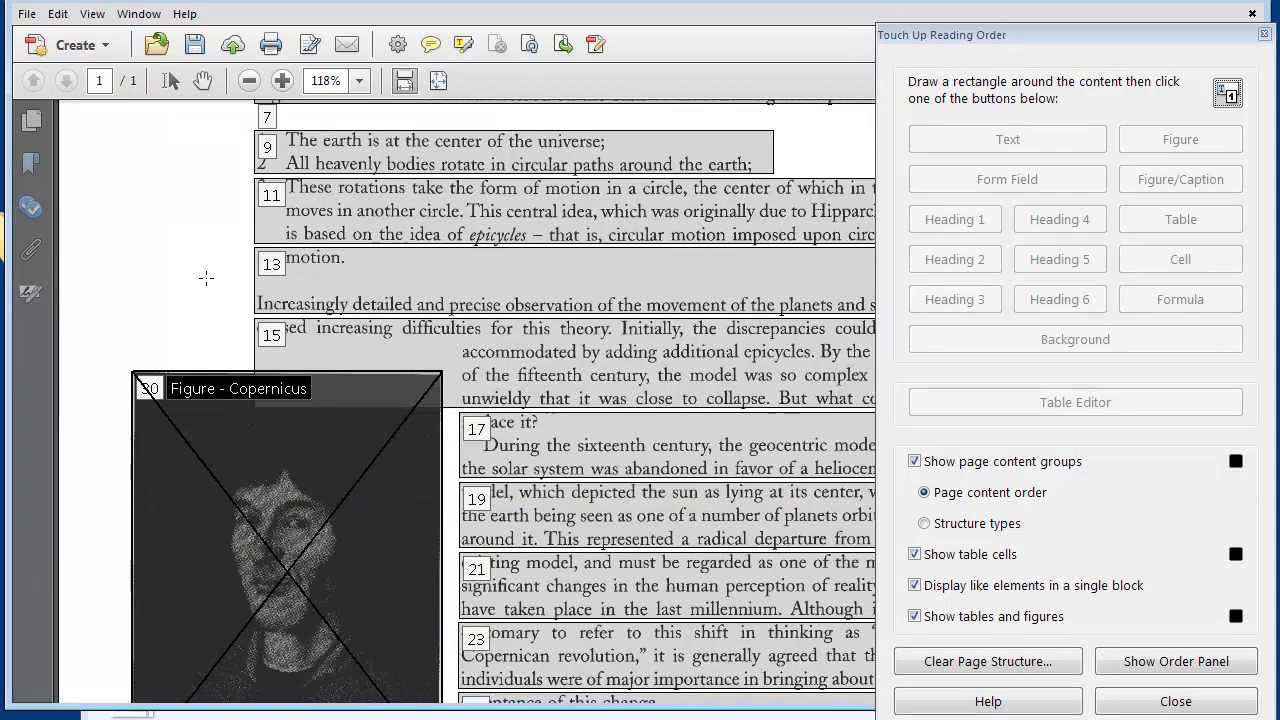
pyautogui.scroll(7, 378, 490)
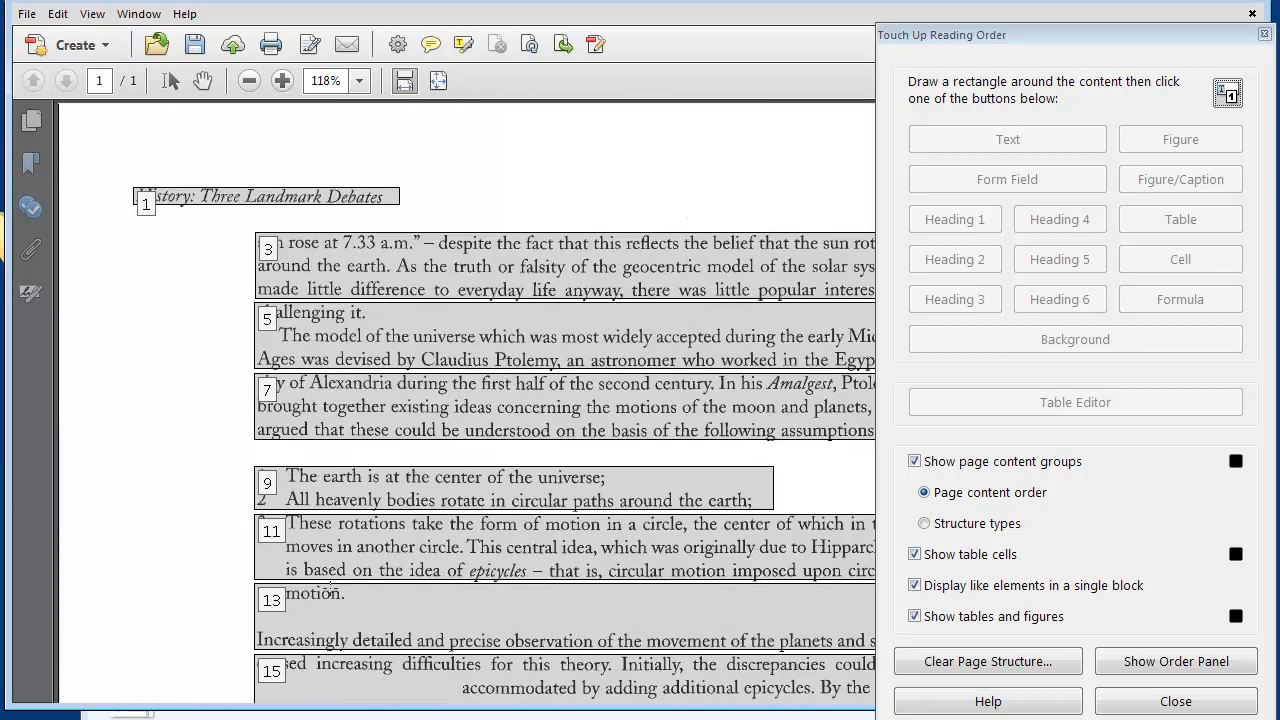
pyautogui.scroll(-1, 330, 586)
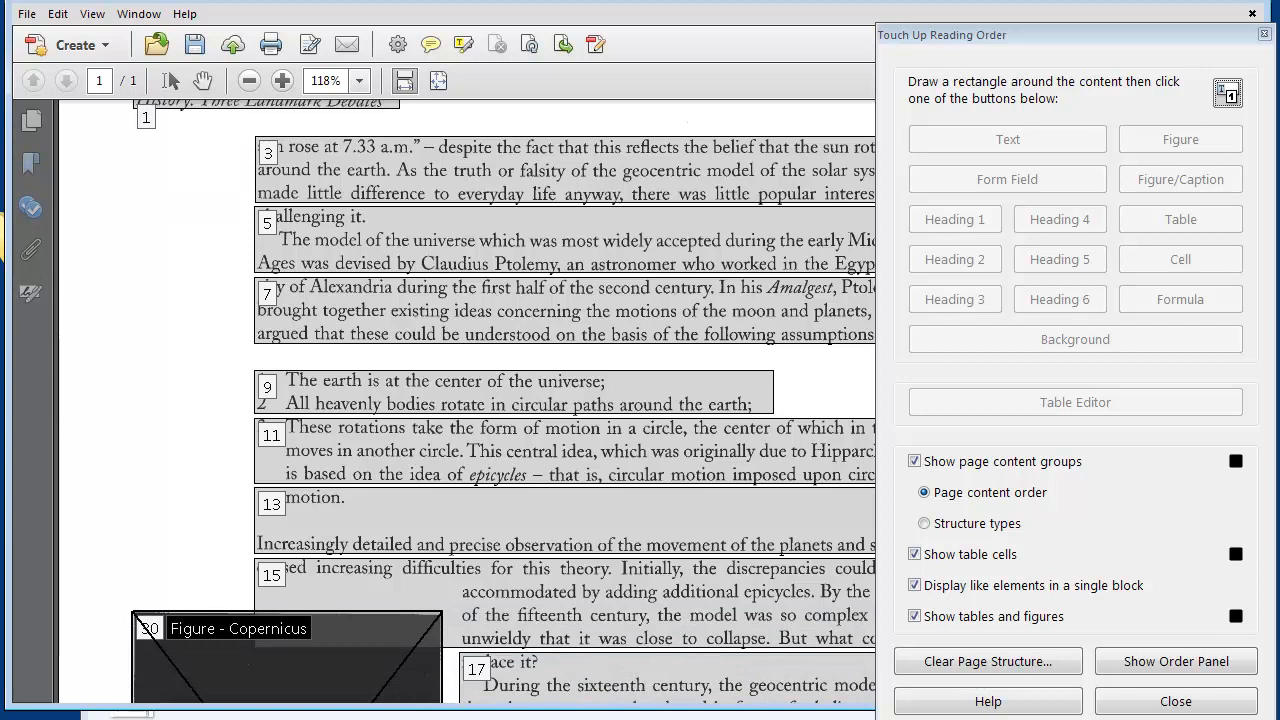
# Step: Clear the entire current page structure and keep the Touch Up Reading Order dialog clear of the page text
pyautogui.moveTo(1038, 35); pyautogui.dragTo(182, 7)
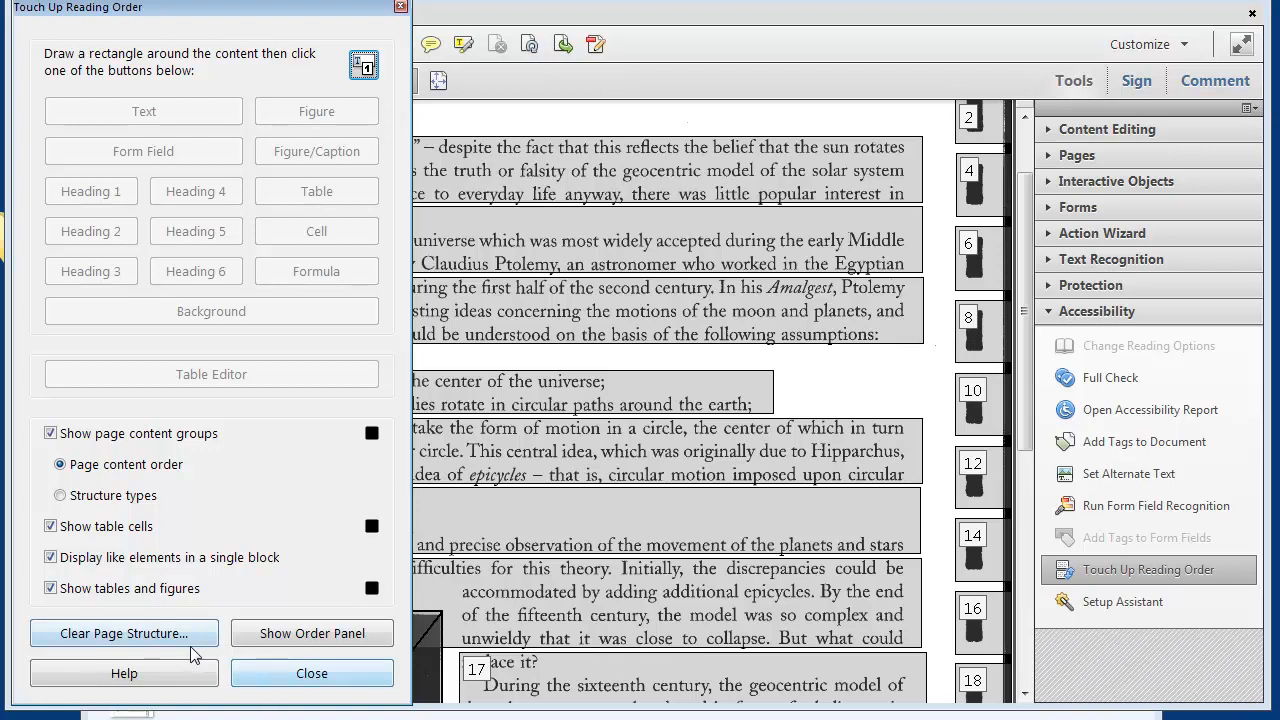
pyautogui.click(163, 636)
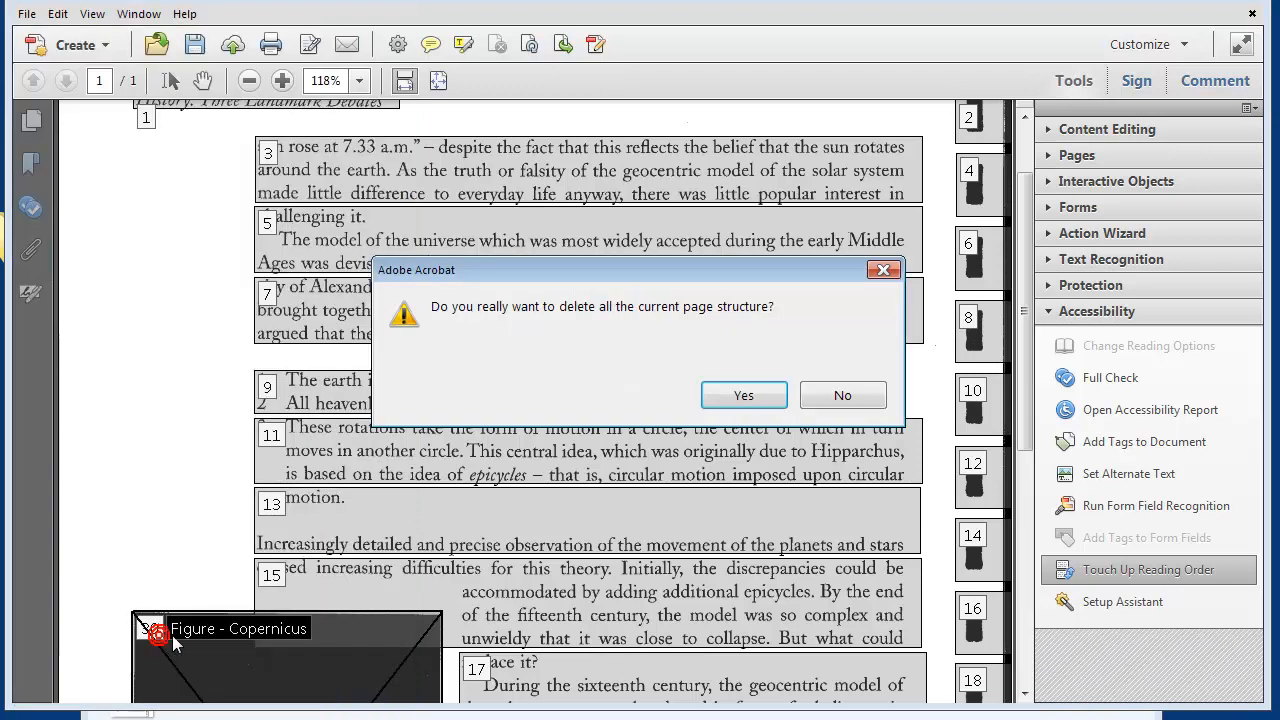
pyautogui.click(742, 399)
pyautogui.moveTo(189, 12); pyautogui.dragTo(1057, 26)
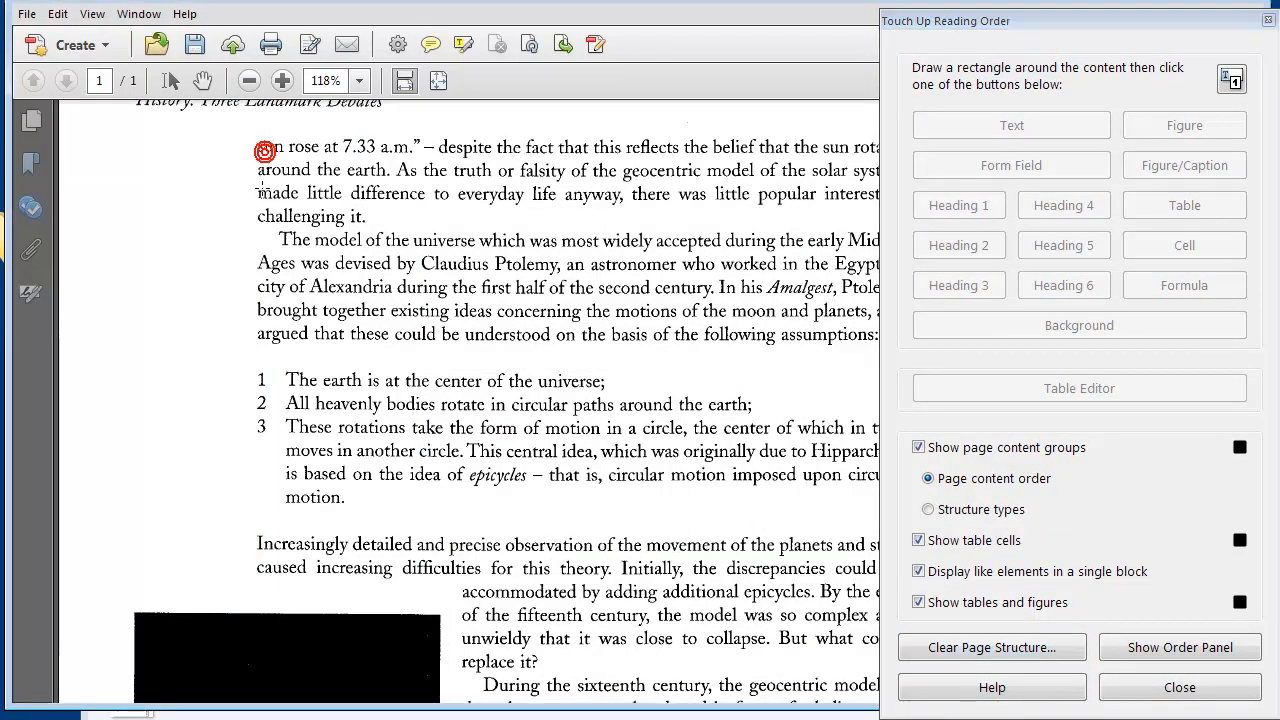
# Step: Tag the title "History: Three Landmark Debates" as Heading 1 and the first paragraph below it as Text
pyautogui.scroll(2, 265, 149)
pyautogui.moveTo(138, 183)
pyautogui.mouseDown()
pyautogui.moveTo(205, 205)
pyautogui.moveTo(398, 212)
pyautogui.mouseUp()
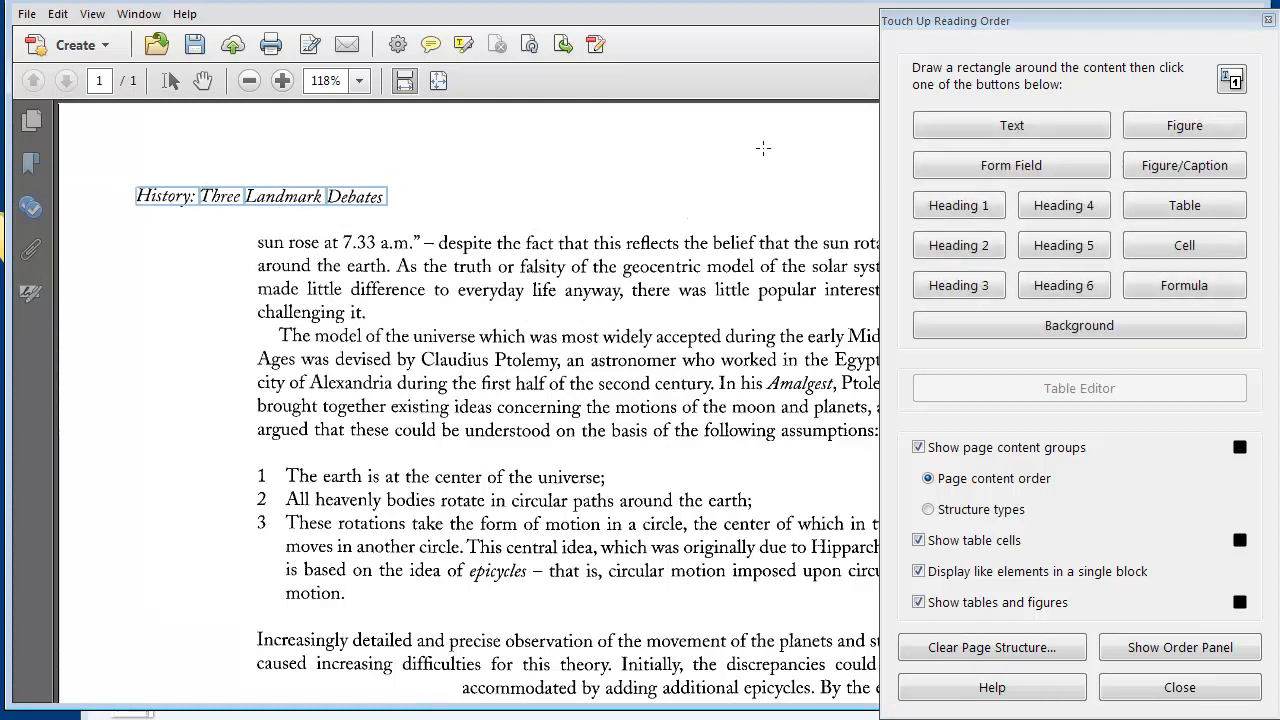
pyautogui.click(958, 205)
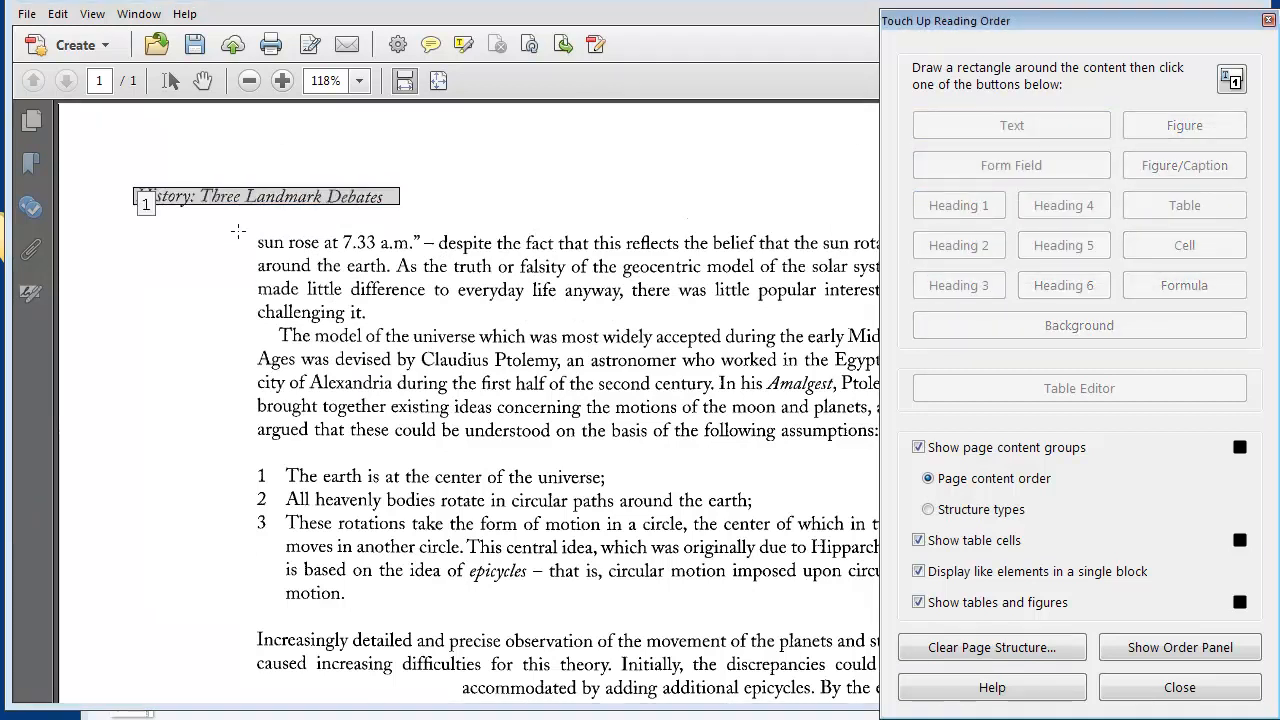
pyautogui.moveTo(240, 228); pyautogui.dragTo(912, 328)
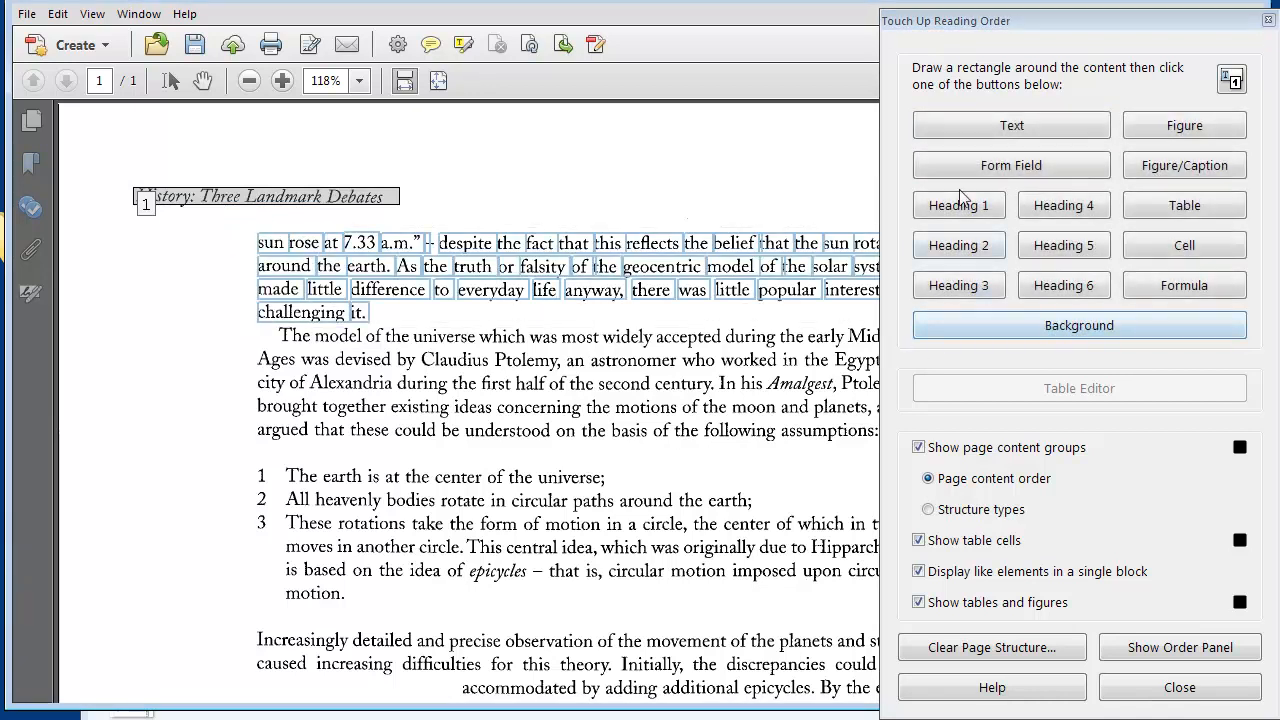
pyautogui.click(995, 126)
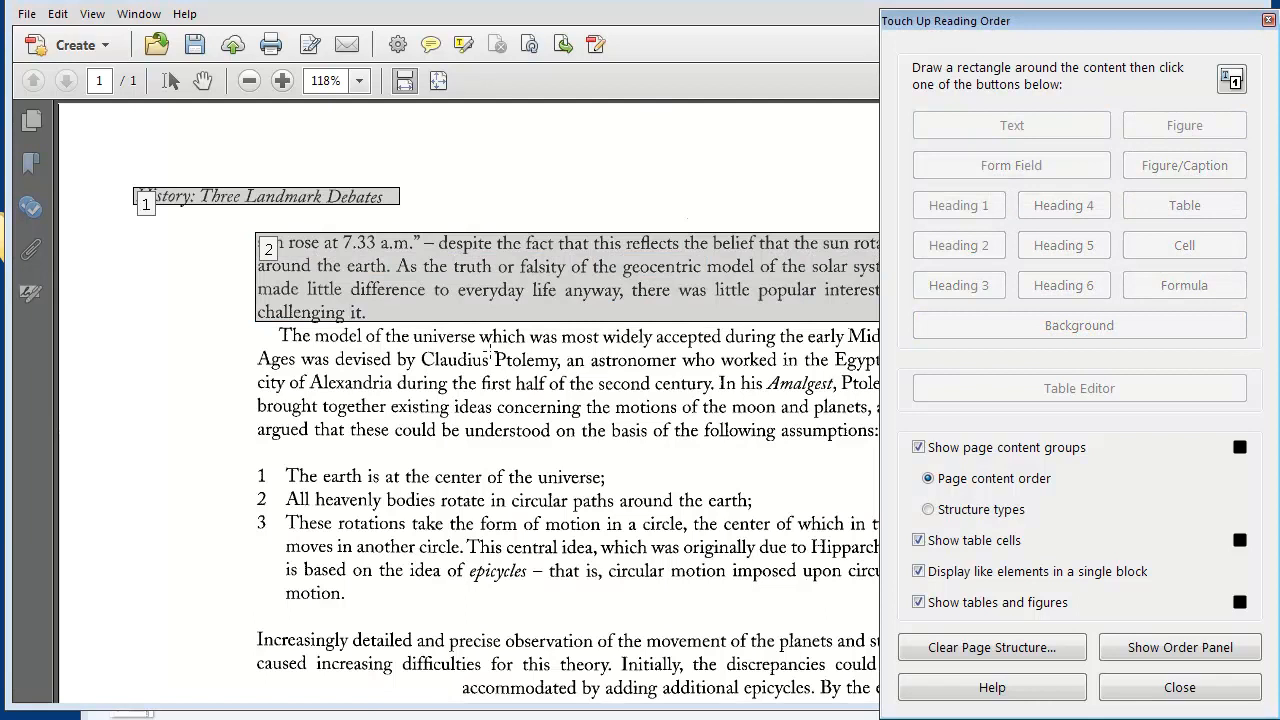
# Step: Tag the Copernicus portrait above the Figure 3.1 caption as a Figure and finish the reading order touch-up
pyautogui.scroll(-10, 512, 418)
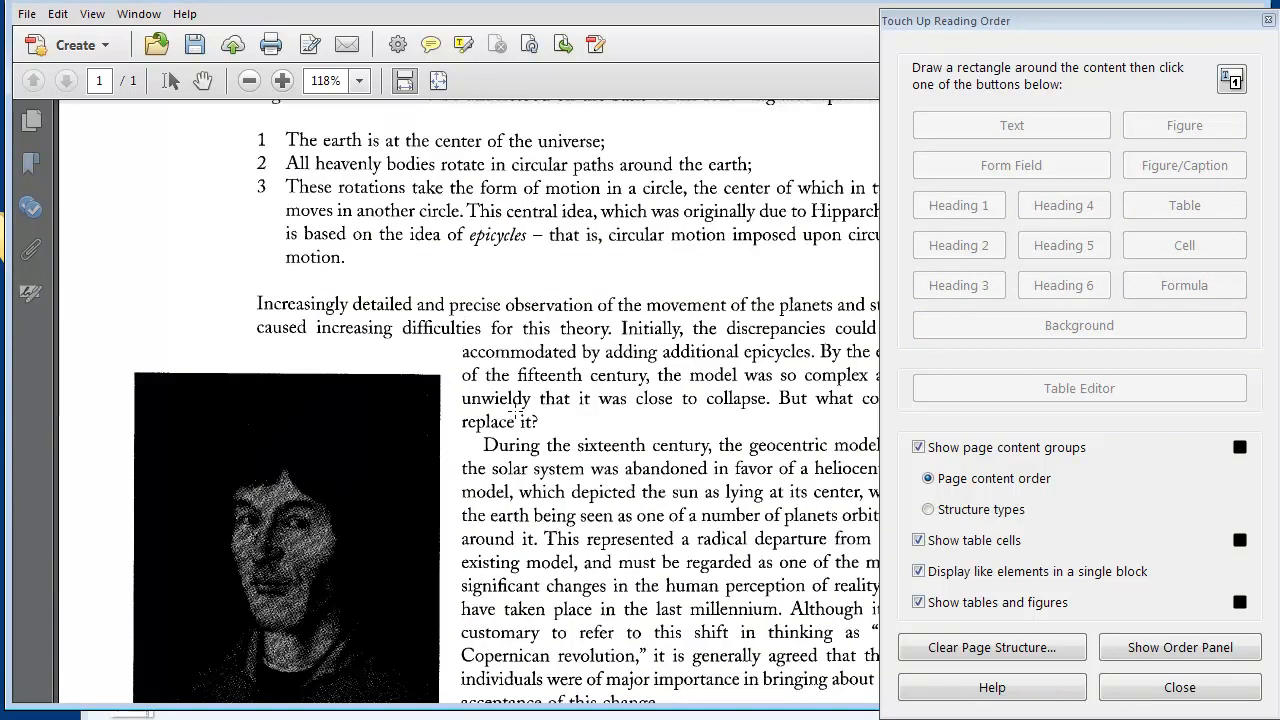
pyautogui.scroll(-1, 514, 413)
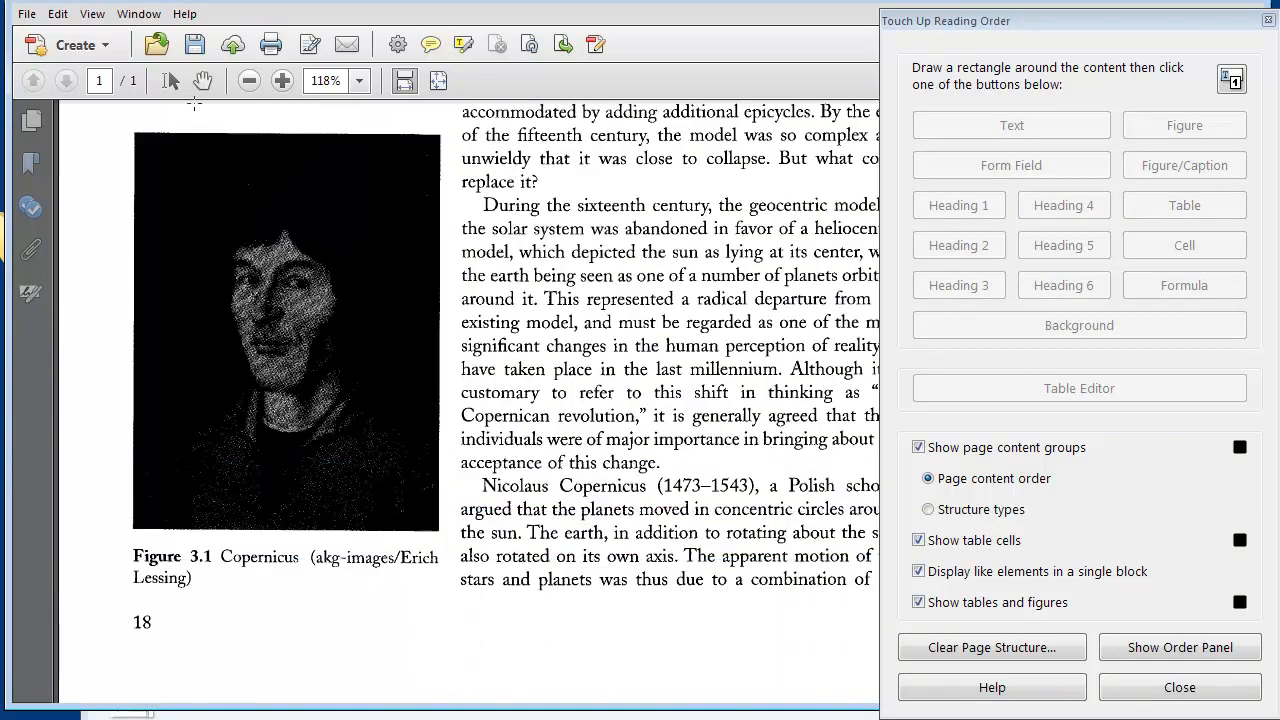
pyautogui.moveTo(130, 132); pyautogui.dragTo(438, 531)
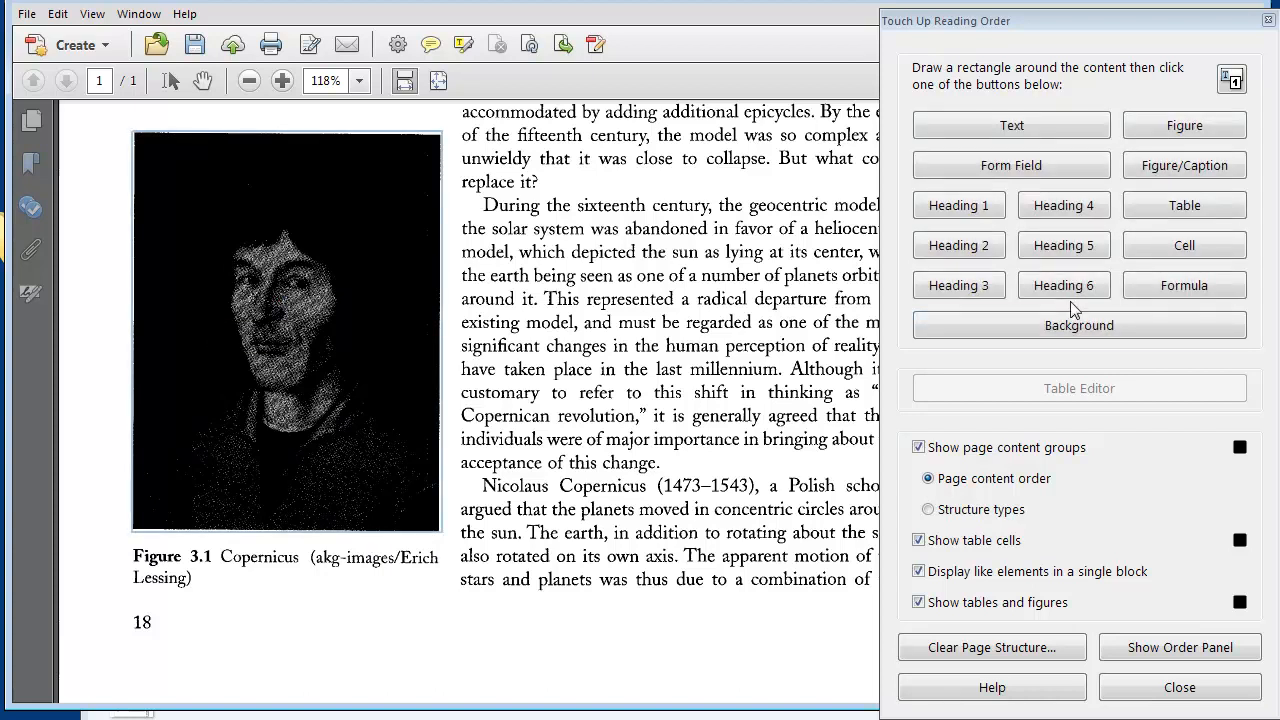
pyautogui.click(1176, 135)
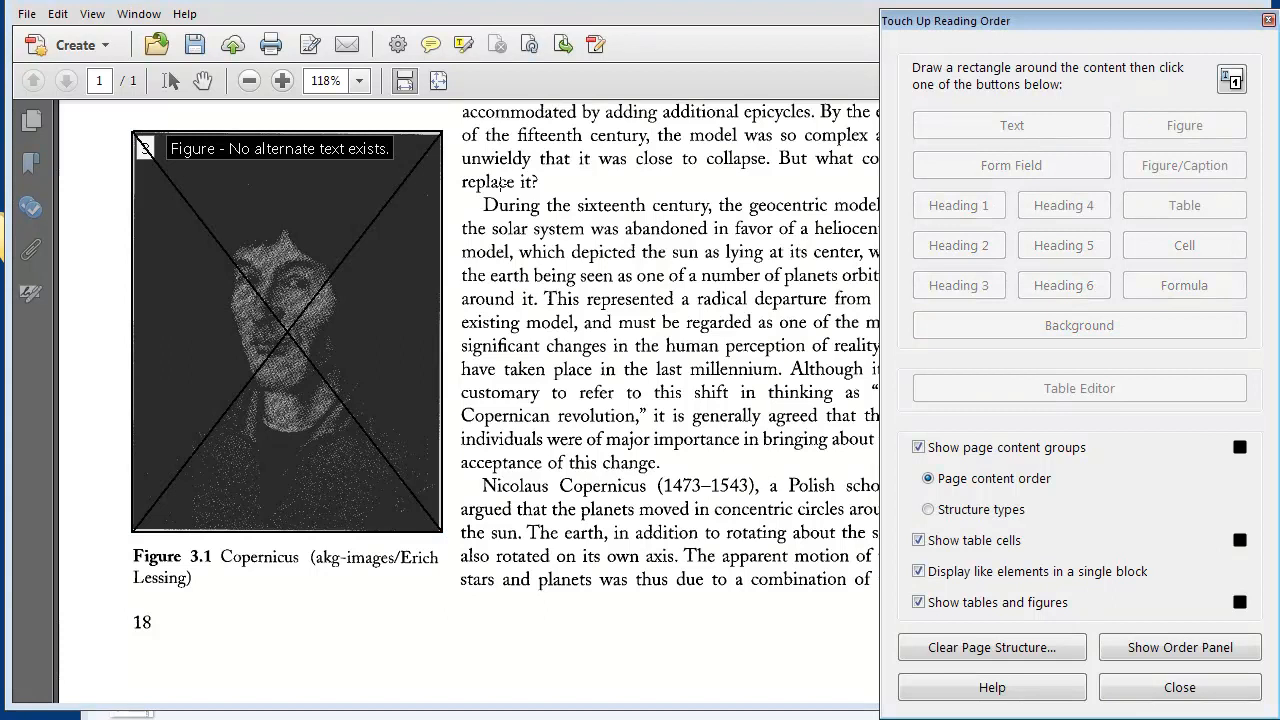
pyautogui.click(1179, 687)
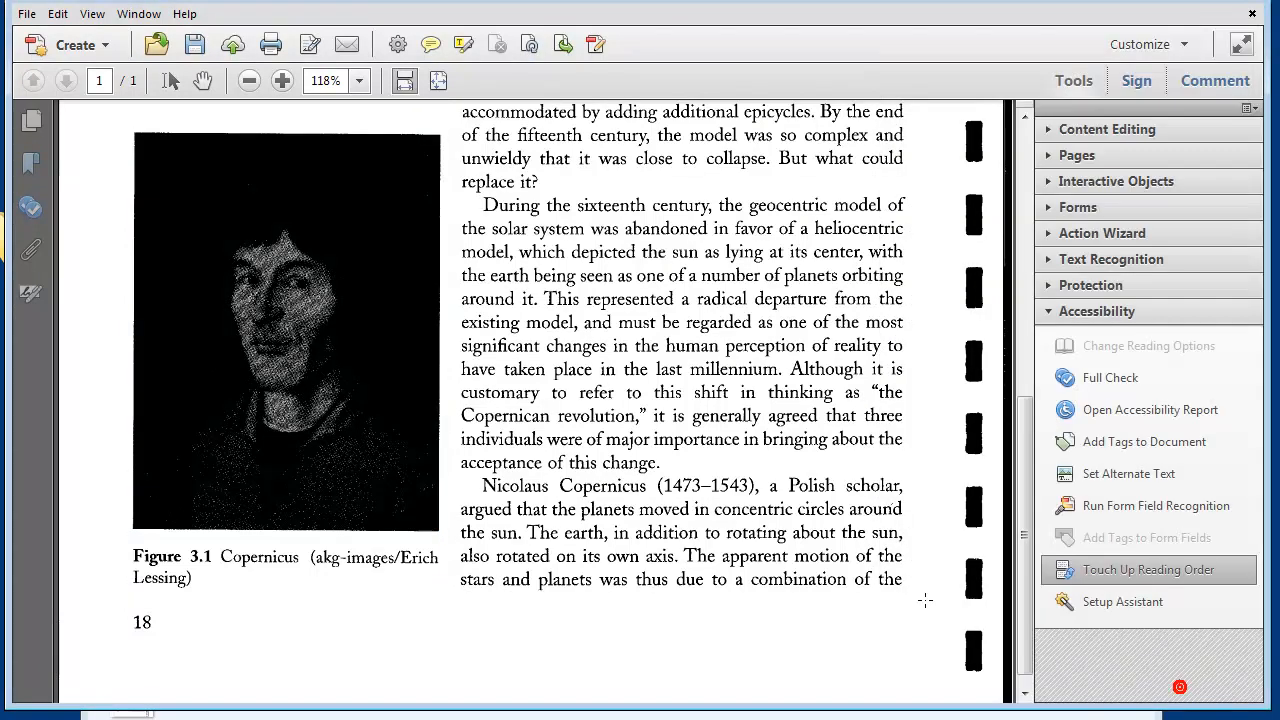
# Step: Set the alternate text of the newly tagged portrait figure to "Copernicus"
pyautogui.click(1138, 474)
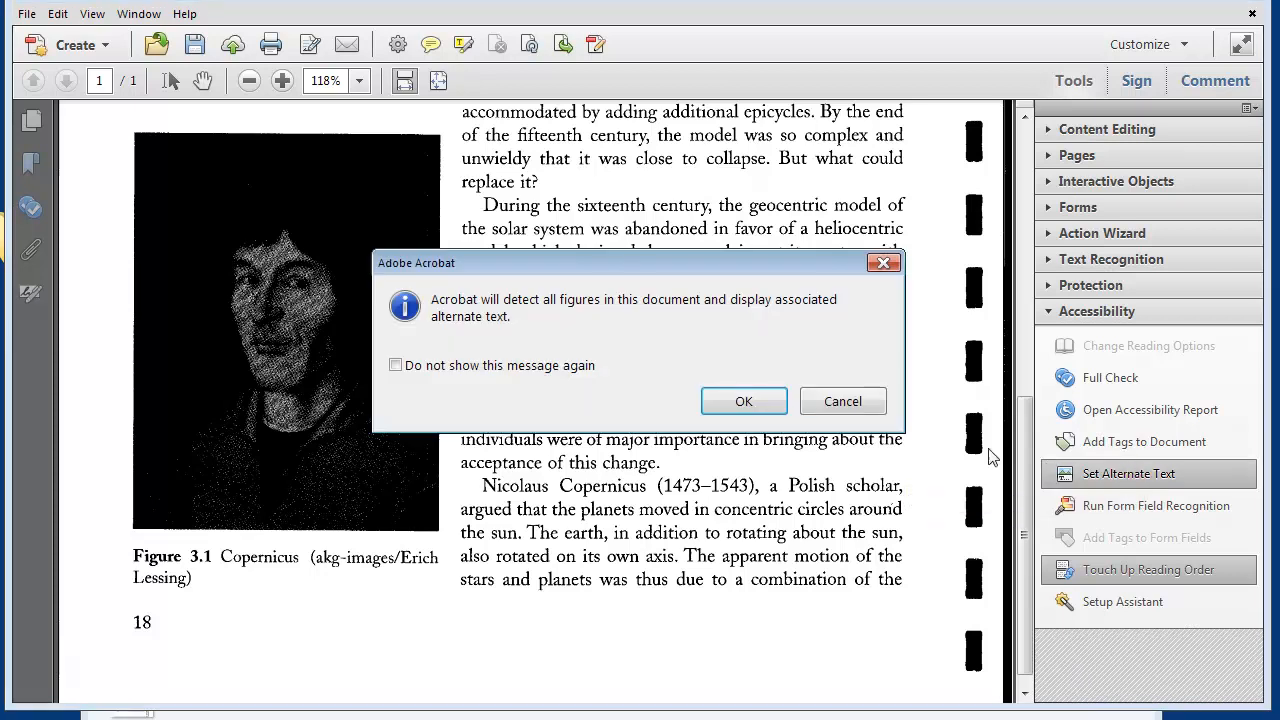
pyautogui.click(744, 401)
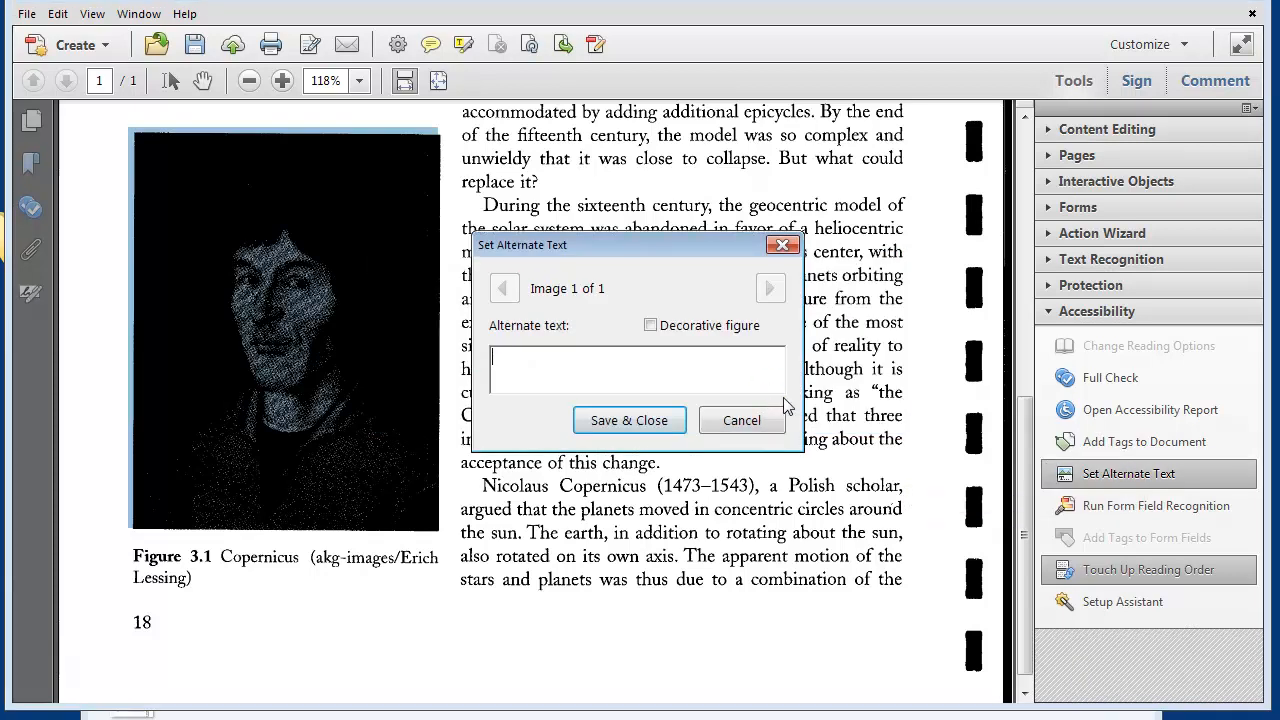
pyautogui.write('Copernicus')
pyautogui.click(665, 418)
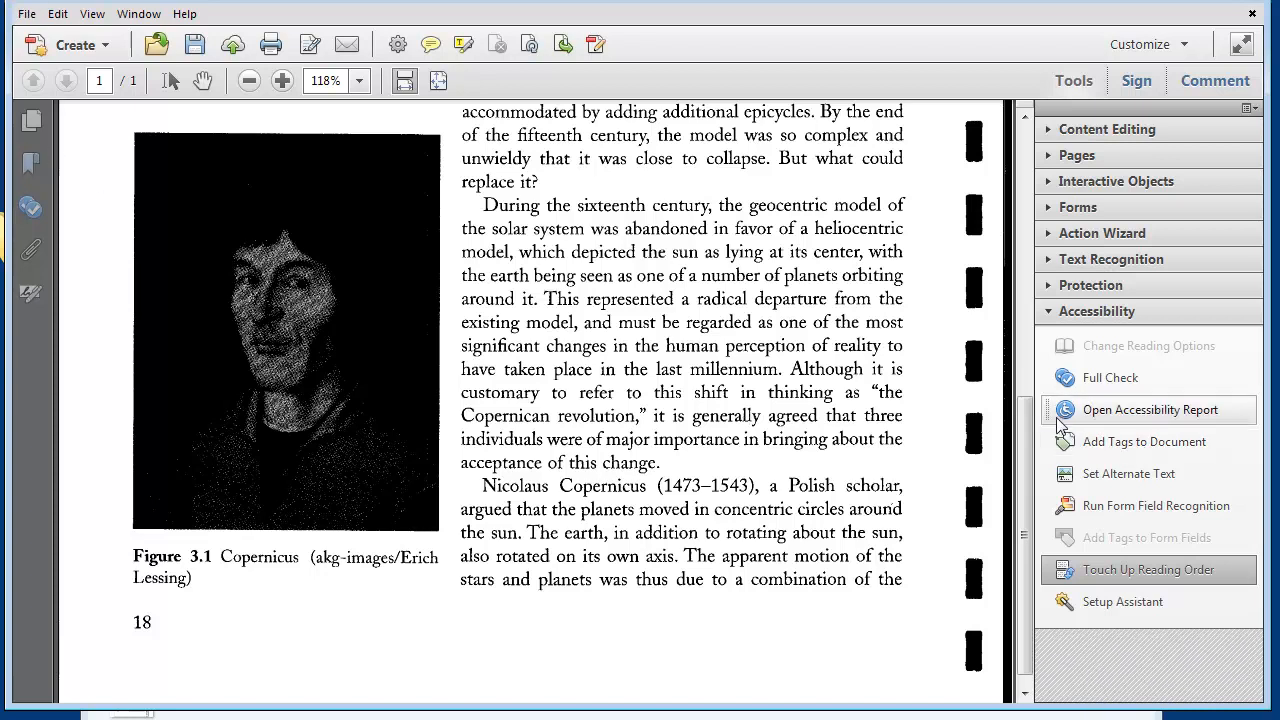
# Step: Hide the tools and look back over the upper part of the page
pyautogui.click(1068, 82)
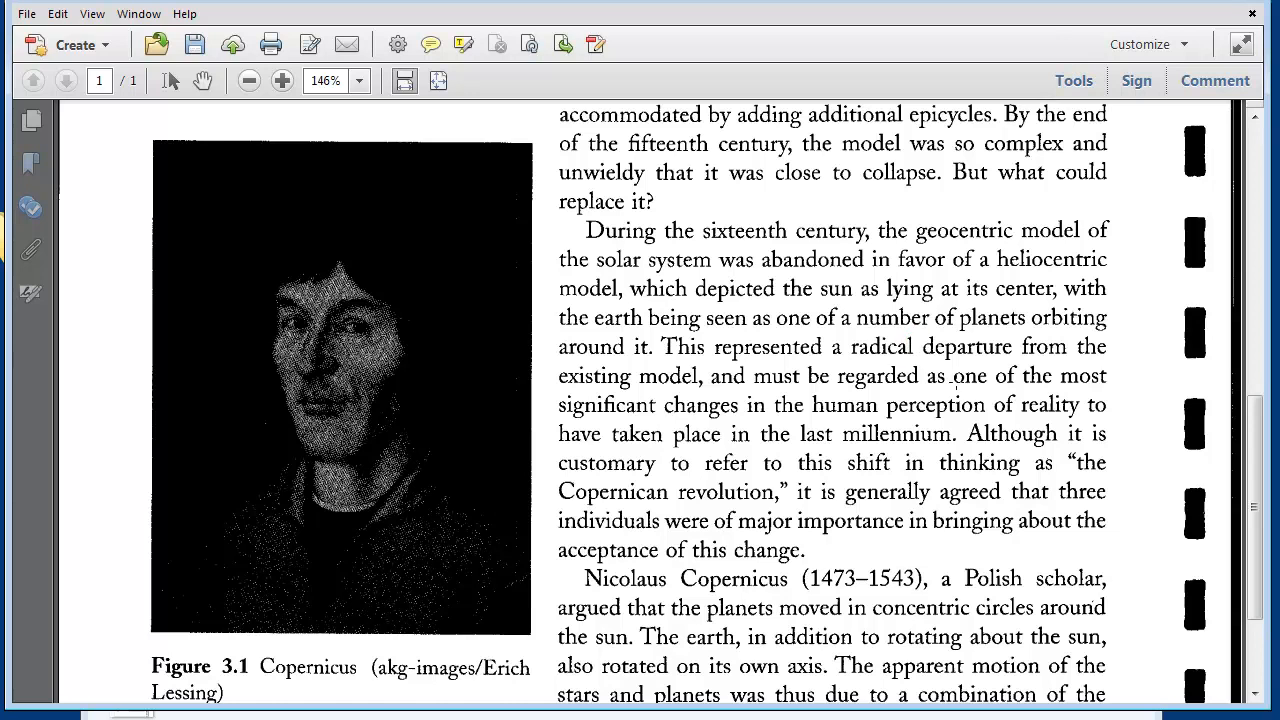
pyautogui.scroll(8, 956, 381)
pyautogui.scroll(6, 956, 381)
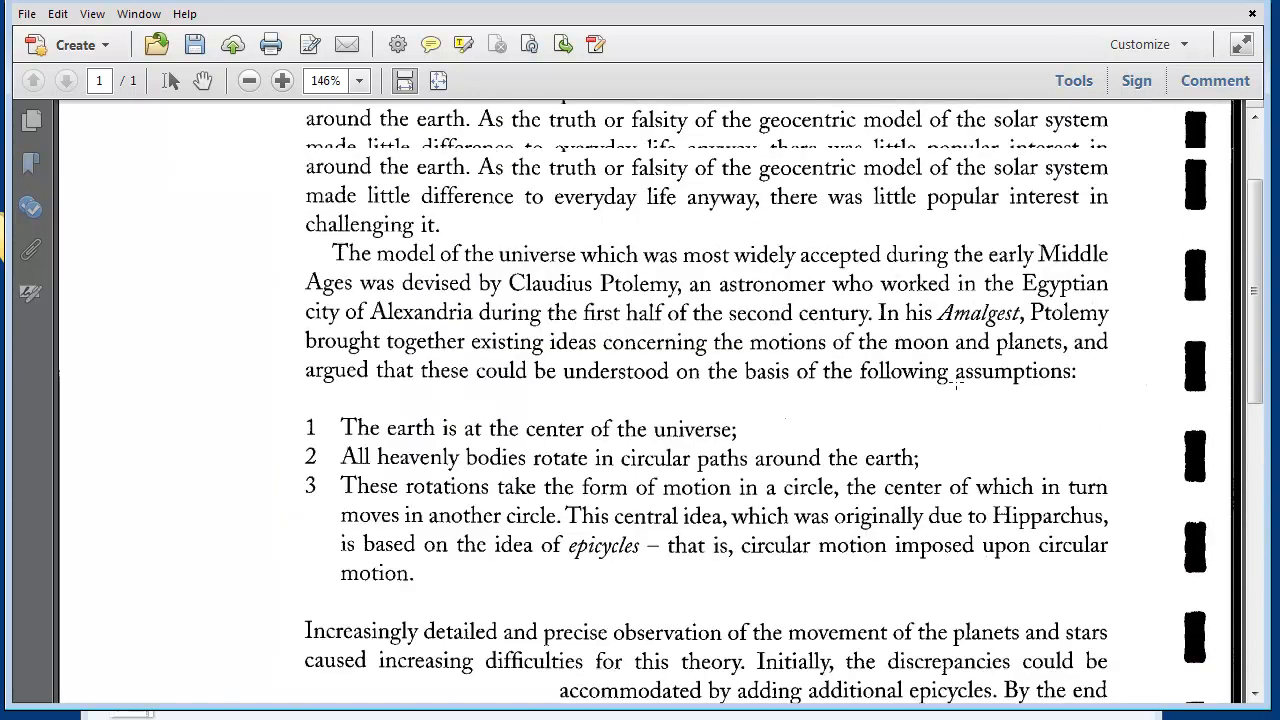